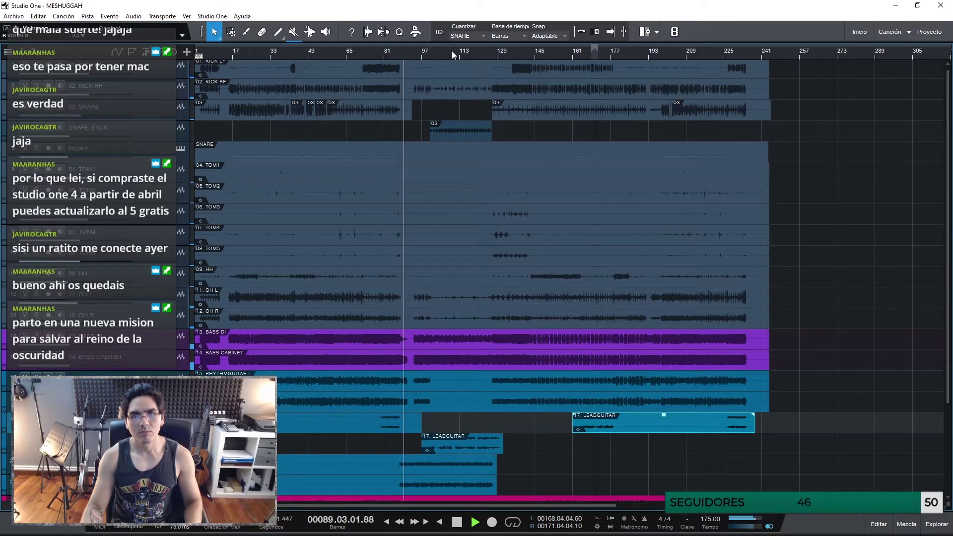
Step: Stop playback and move the playhead back to about bar 18, ahead of the first vocals
scroll(498, 263, "down", 3)
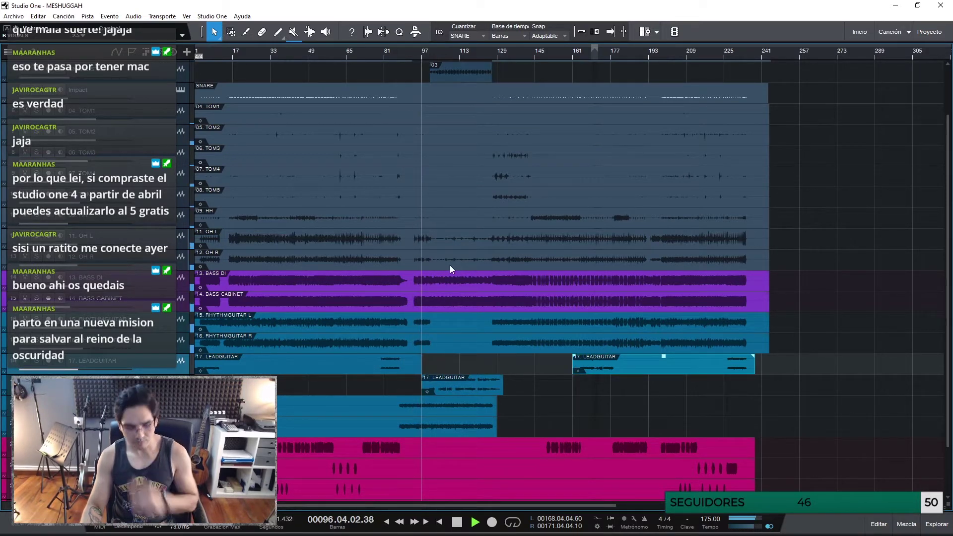
key("space")
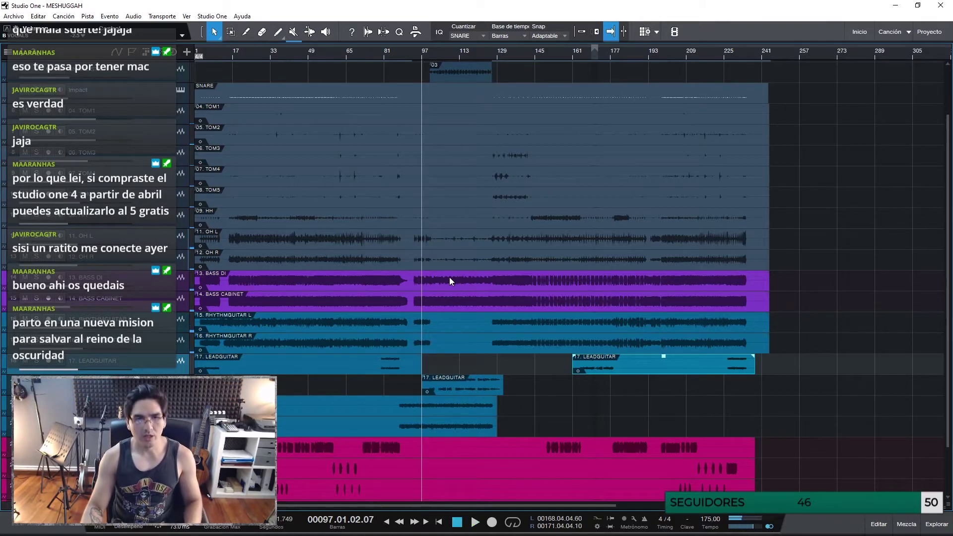
scroll(272, 290, "down", 3)
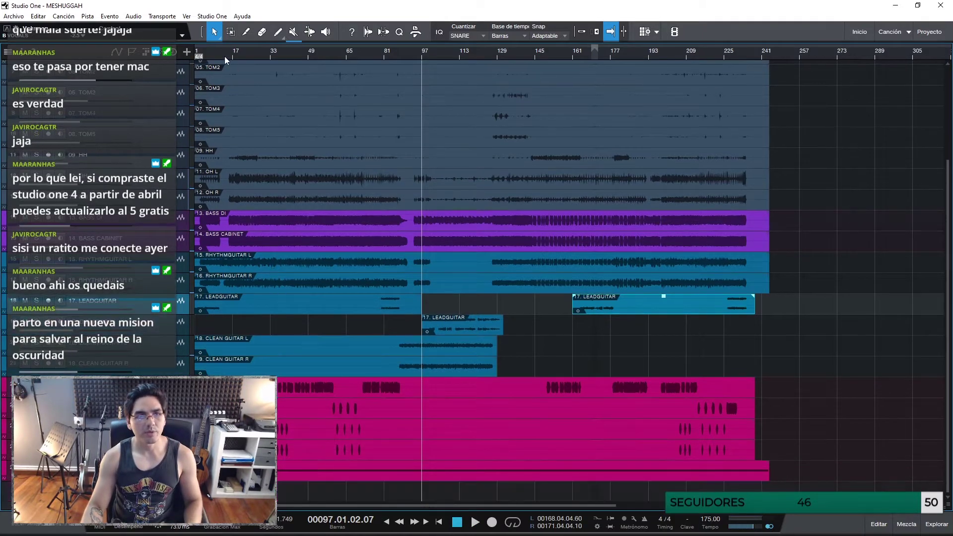
left_click_drag(229, 56, 319, 43)
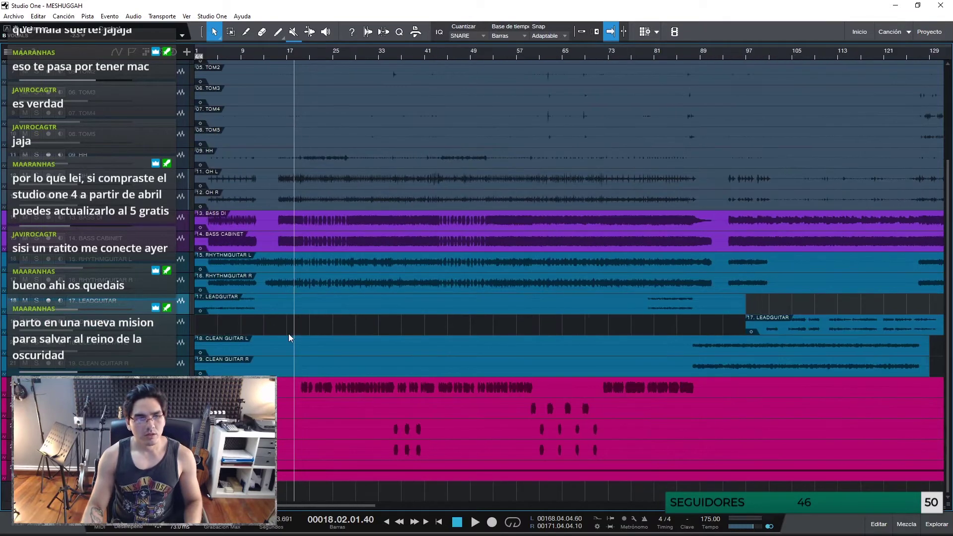
Step: Review the insert effects on the VOCALS bus in the console: Pro EQ, SonEQFree and VC 76
key("F3")
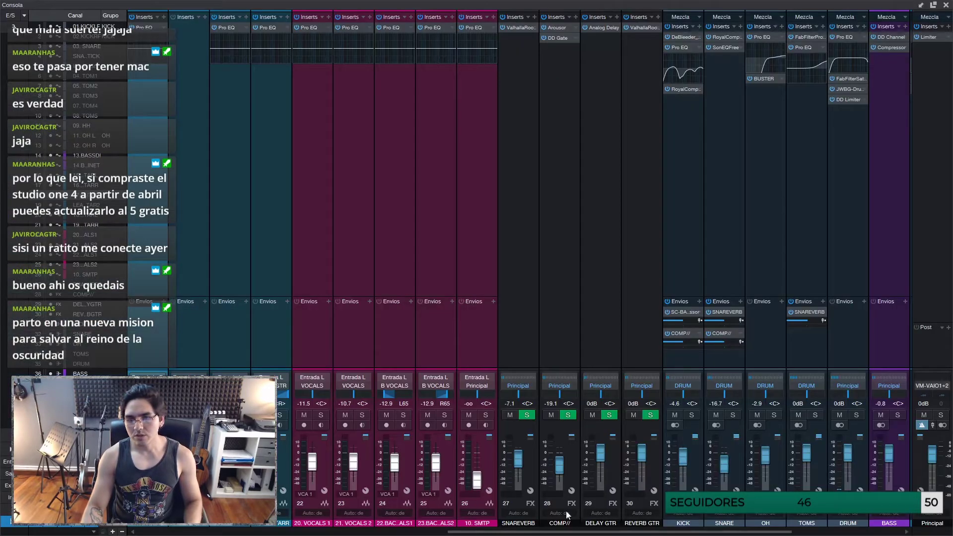
left_click_drag(715, 532, 824, 531)
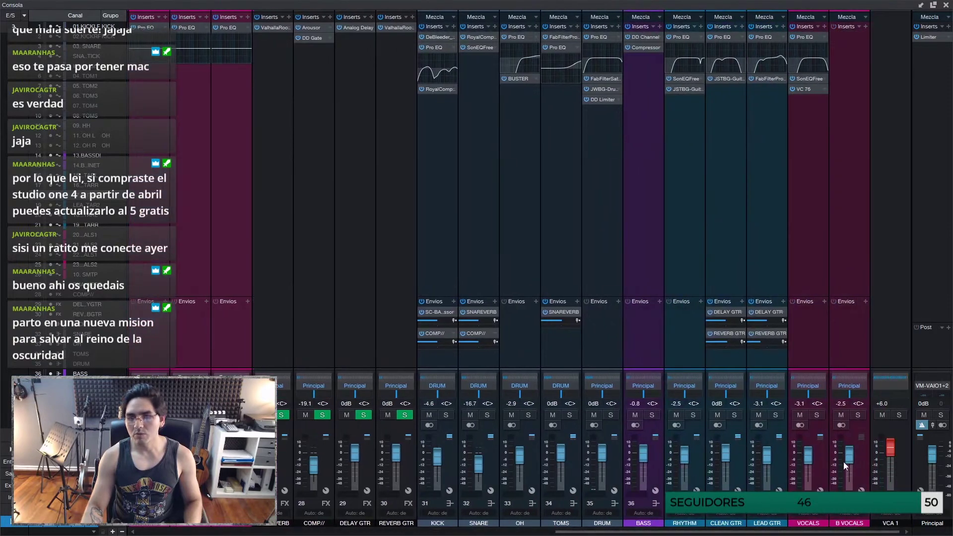
left_click(822, 149)
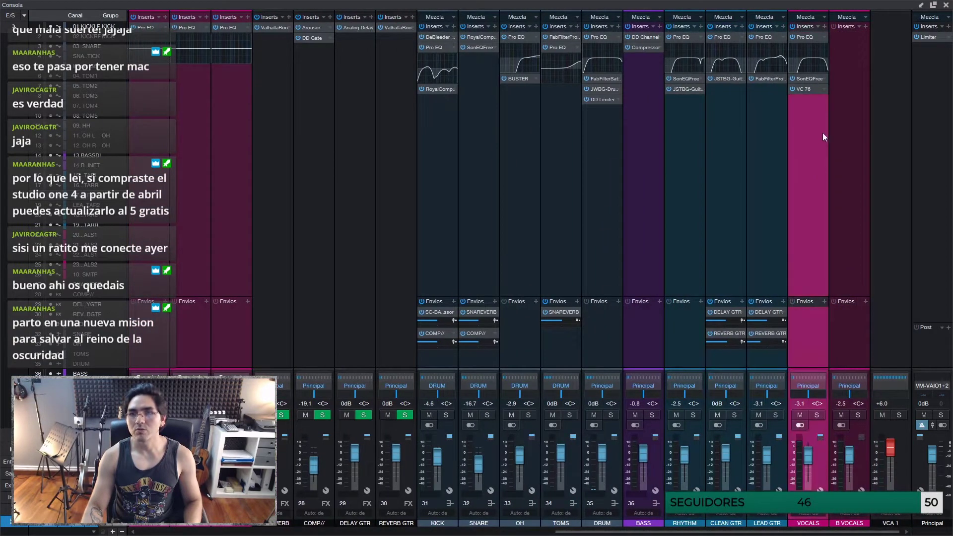
left_click(802, 38)
double_click(809, 36)
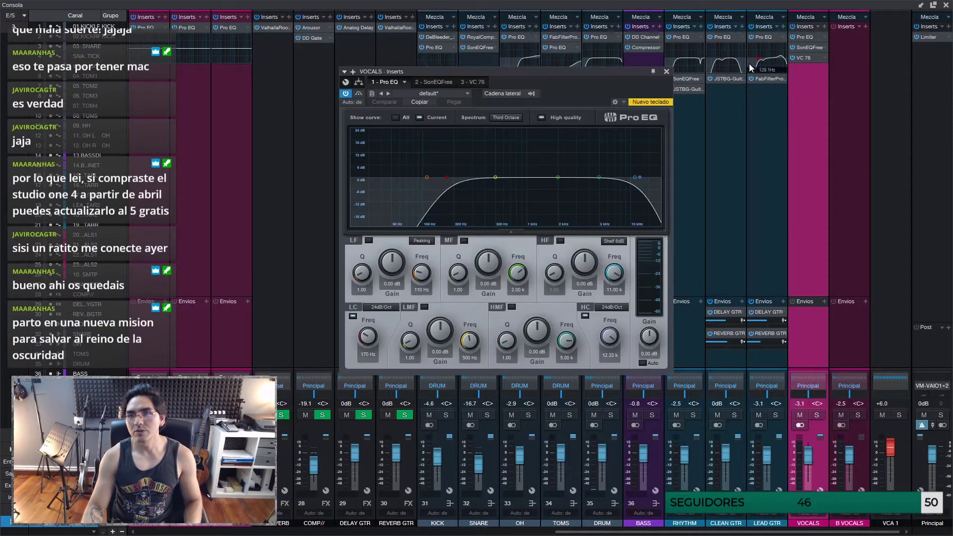
left_click(428, 82)
left_click_drag(514, 74, 597, 122)
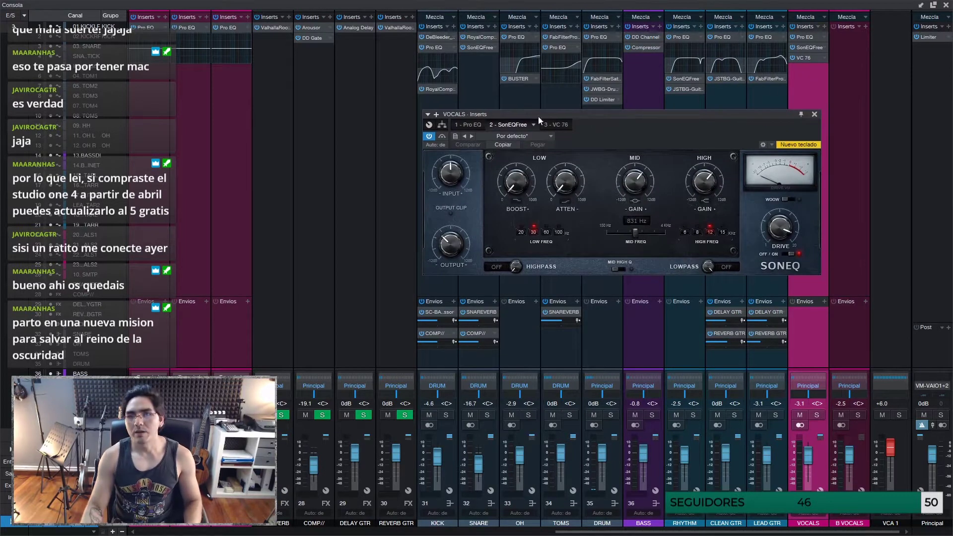
left_click(558, 124)
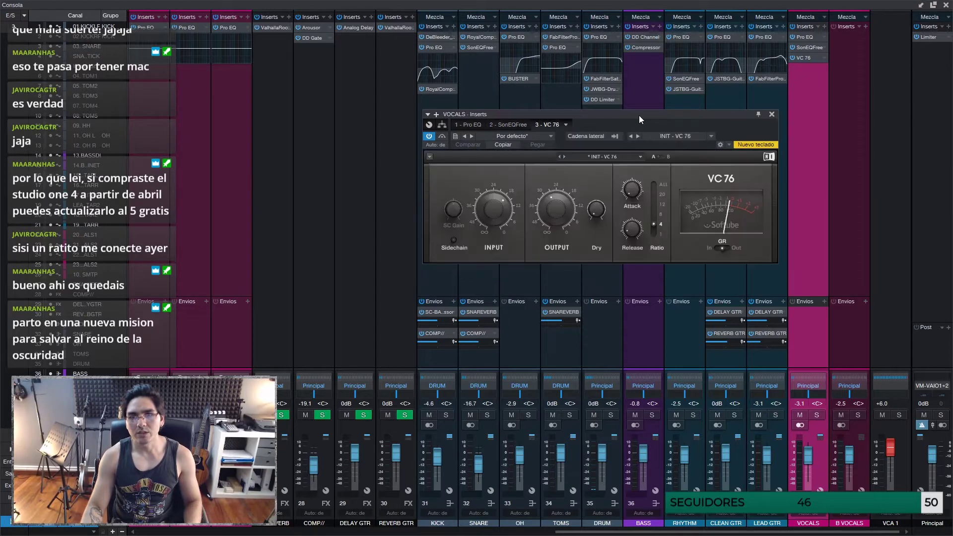
left_click_drag(642, 115, 642, 124)
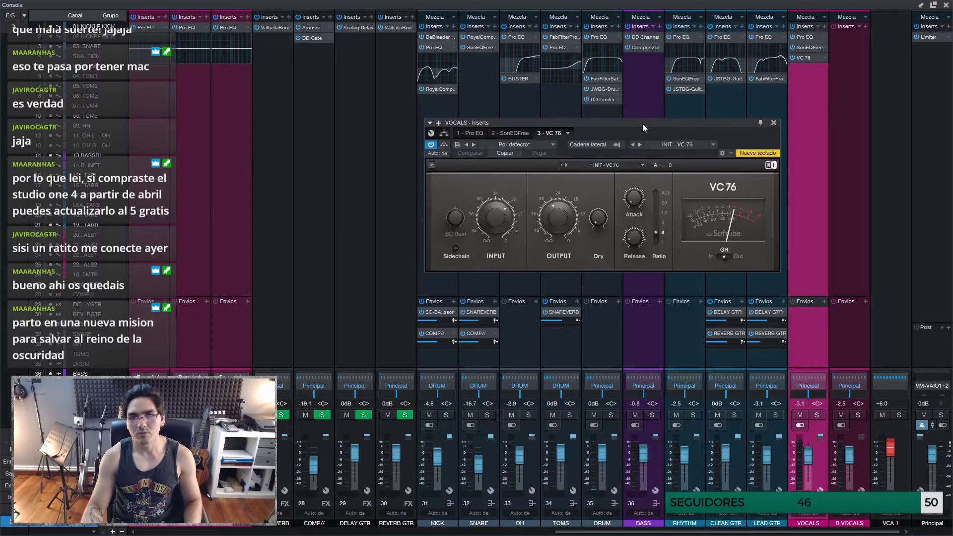
Step: Play the arrangement from about bar 19, just before the first lead vocal phrases
key("F3")
left_click_drag(325, 51, 353, 76)
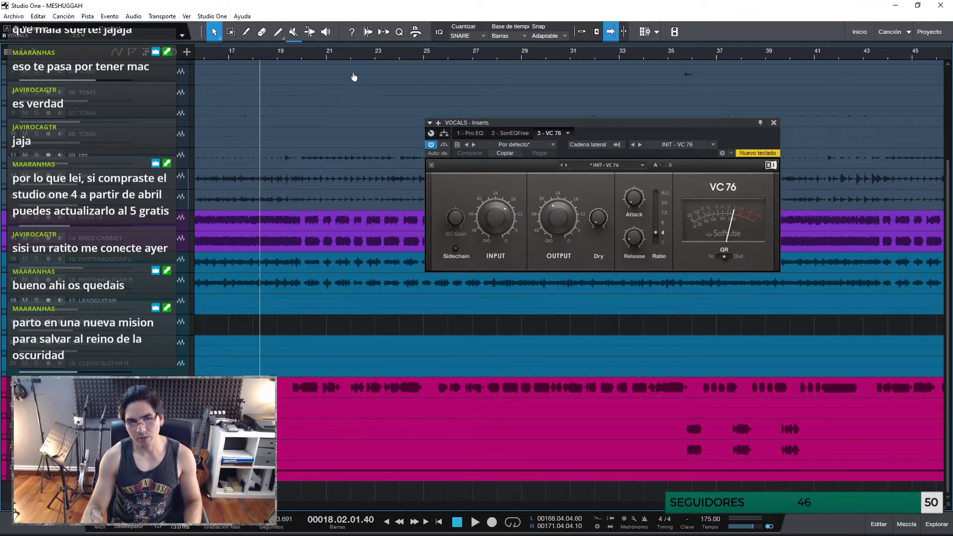
left_click(297, 52)
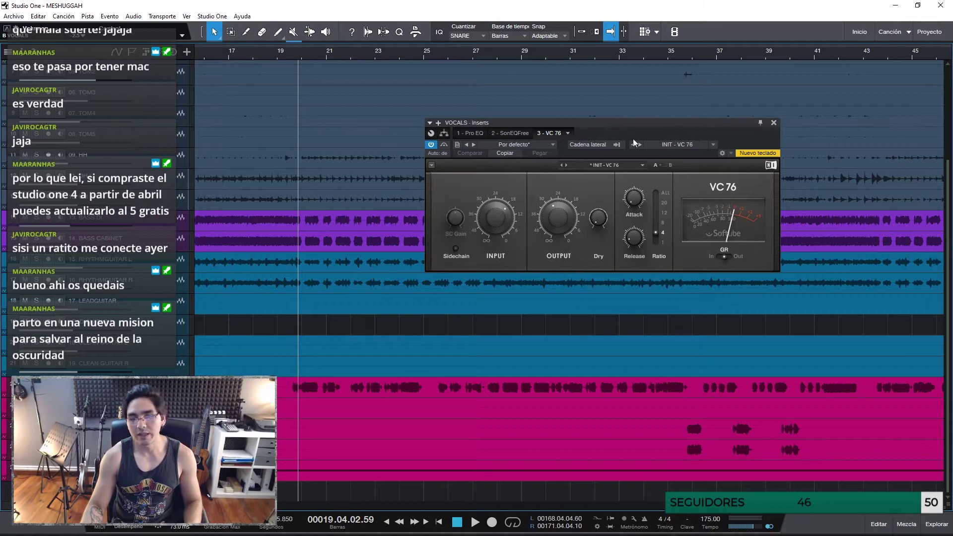
key("space")
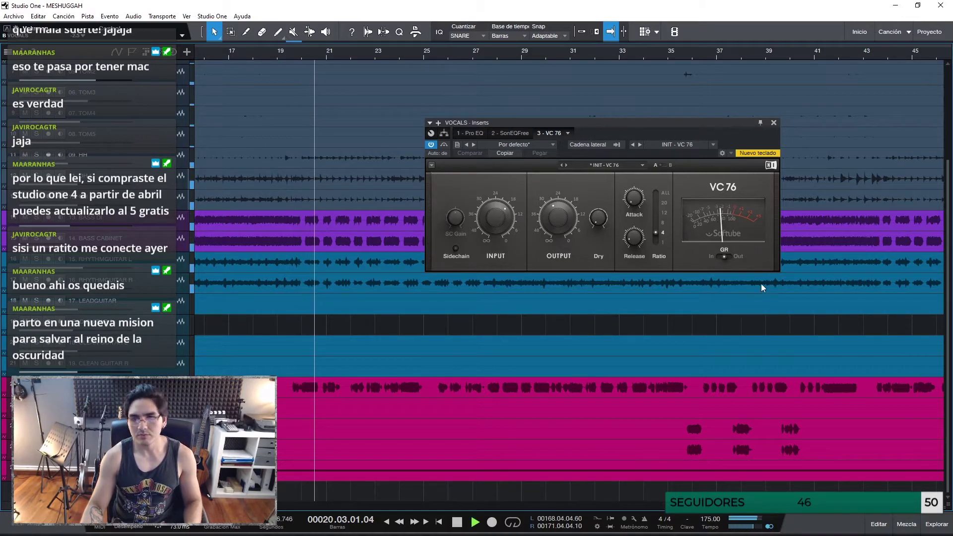
Step: Solo the VOCALS bus in the console and close its VC 76 effect window
key("F3")
left_click(816, 415)
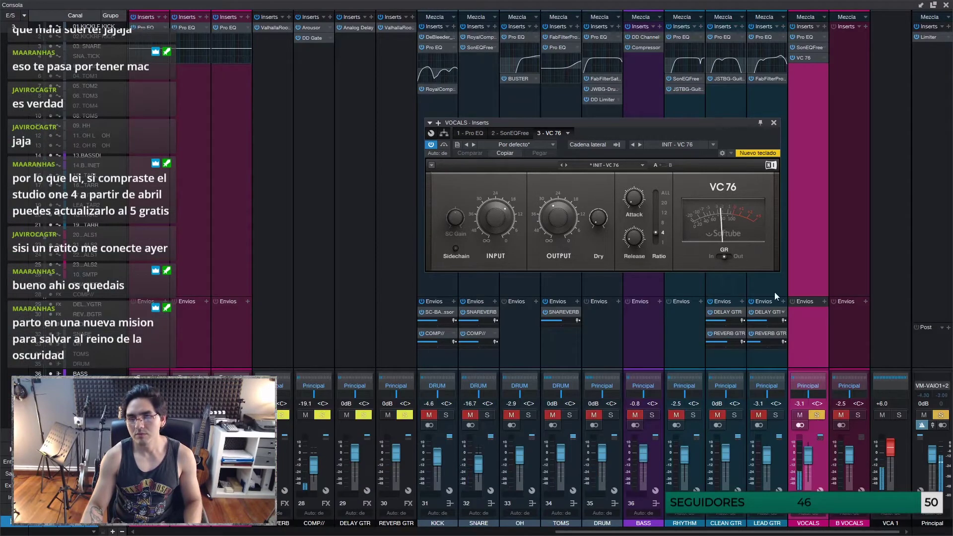
left_click_drag(716, 124, 550, 129)
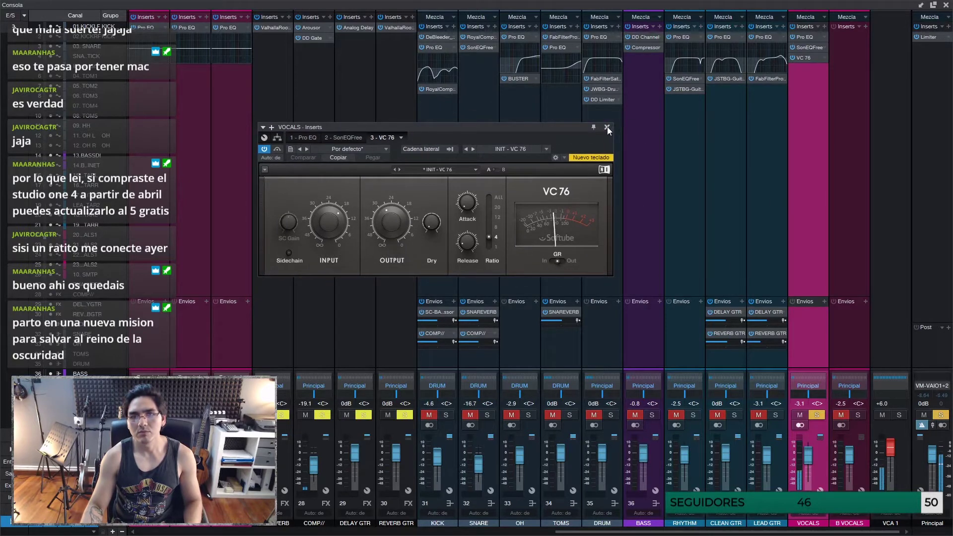
left_click(606, 127)
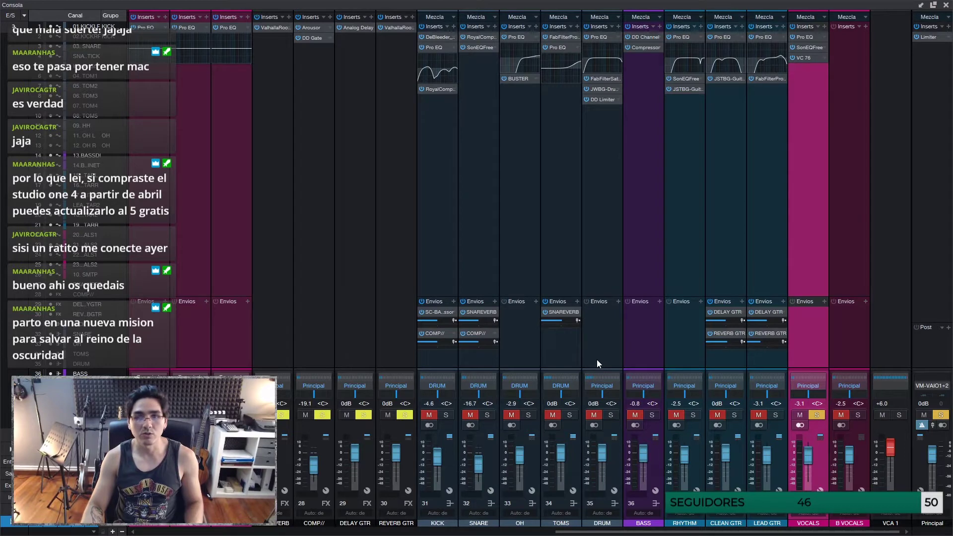
Step: Add a send from the VOCALS bus to a new FX channel named REVER VOX
left_click(824, 303)
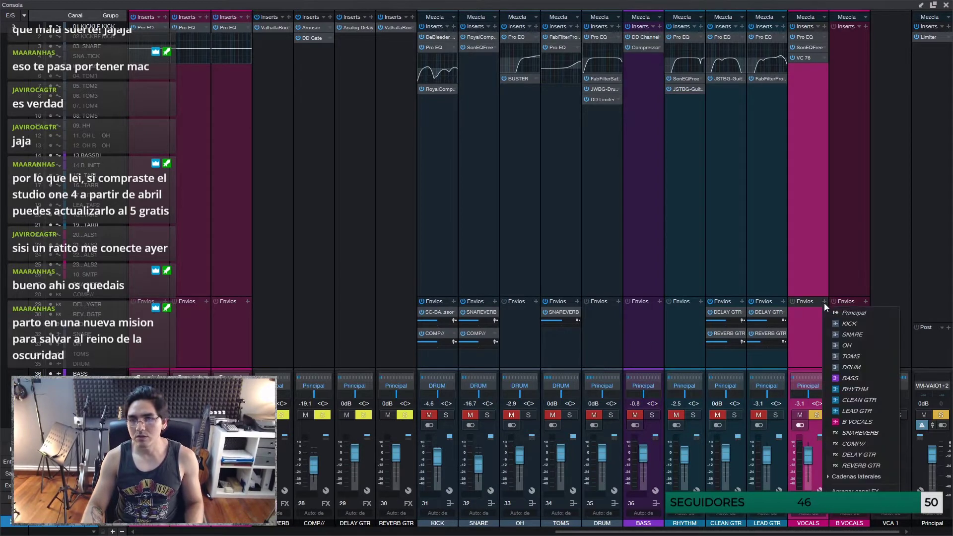
left_click(858, 321)
double_click(438, 525)
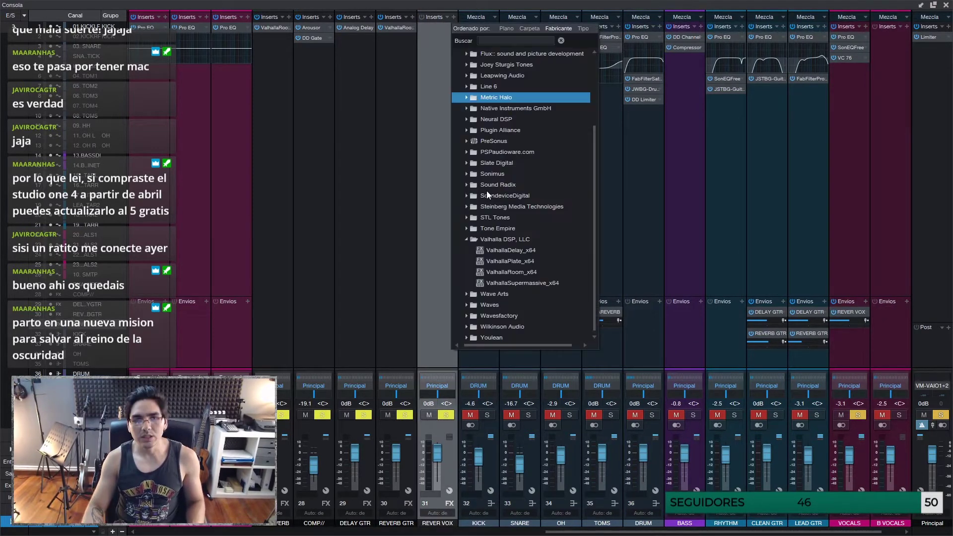
Step: Insert the Valhalla DSP plug-in ValhallaPlate_x64 on the REVER VOX channel
left_click(467, 239)
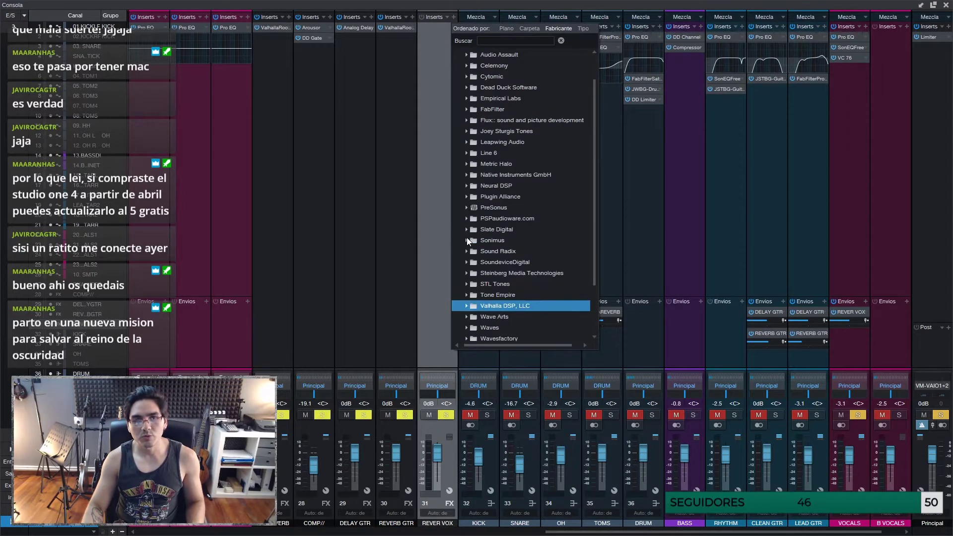
left_click(468, 273)
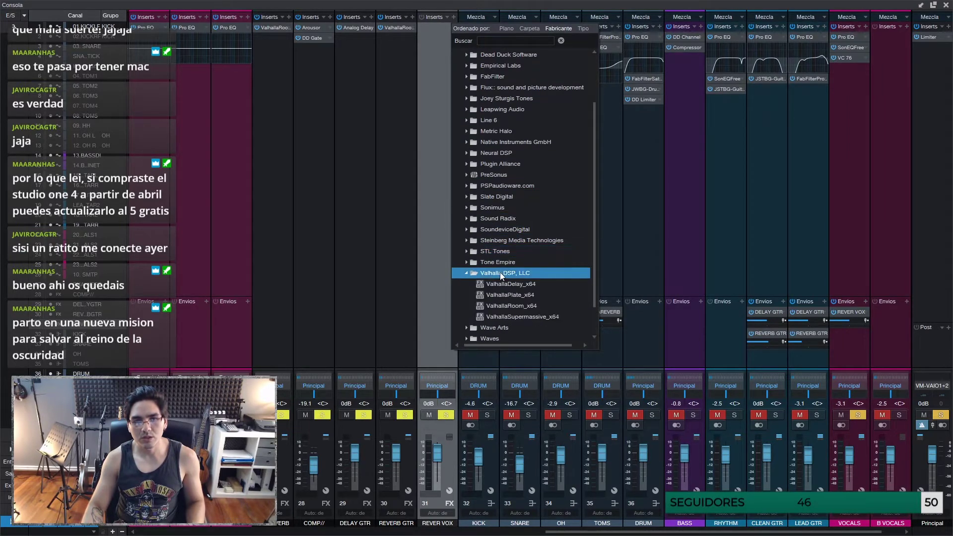
left_click(520, 287)
double_click(511, 295)
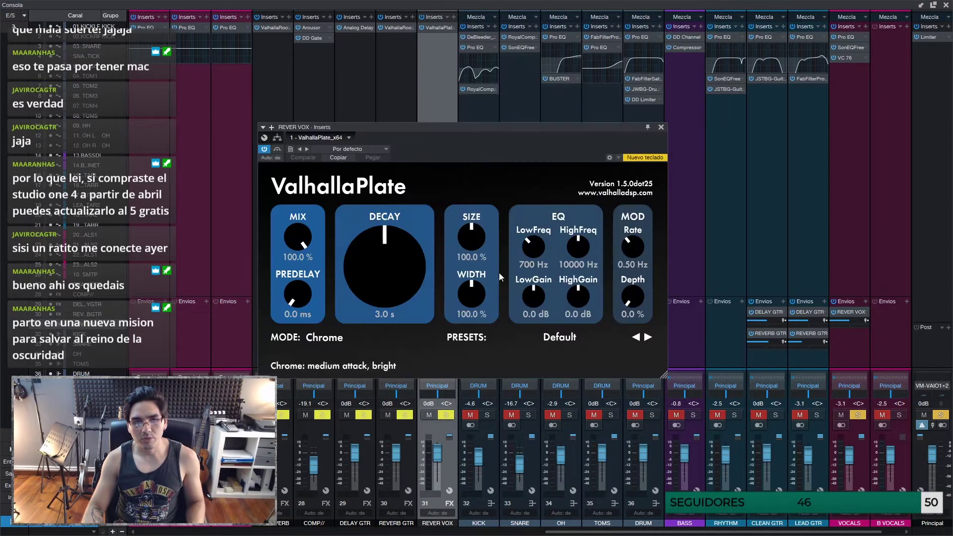
Step: Load the MED-Lithium Vocal Space preset in ValhallaPlate and lower the REVER VOX fader to -6.3 dB
left_click(636, 289)
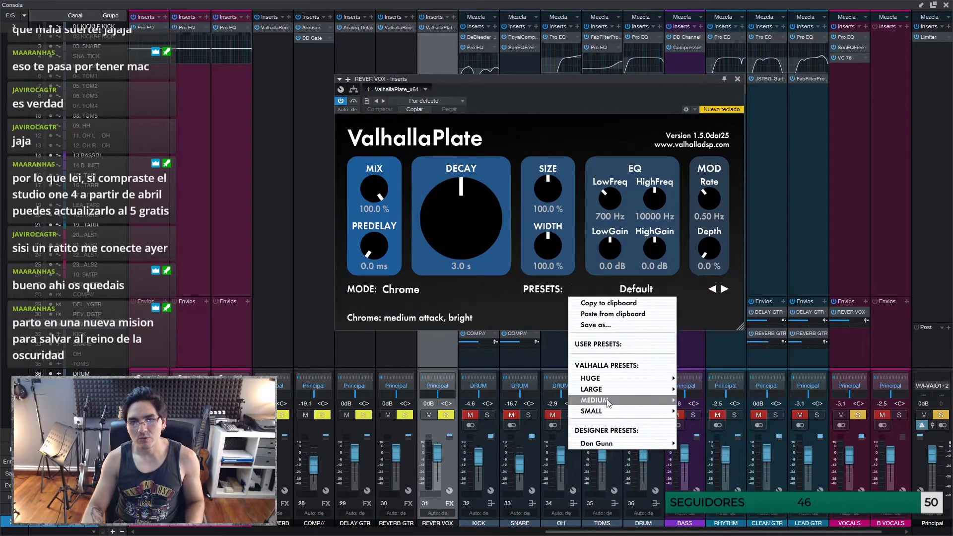
mouse_move(606, 401)
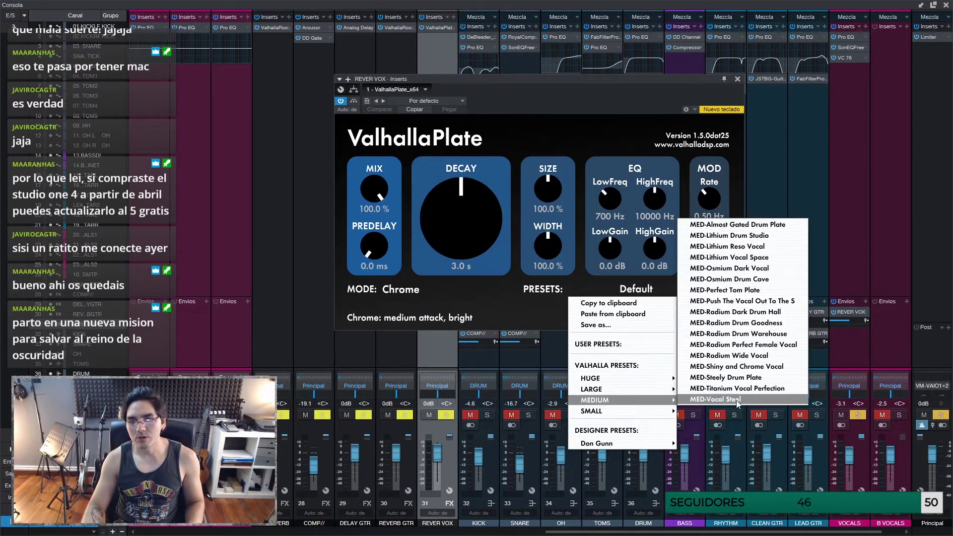
left_click(729, 257)
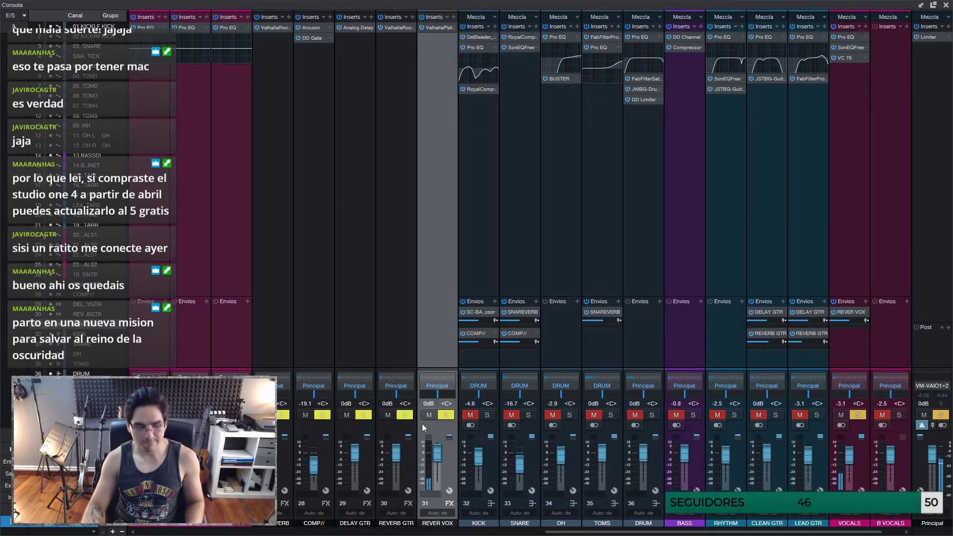
left_click_drag(436, 454, 437, 454)
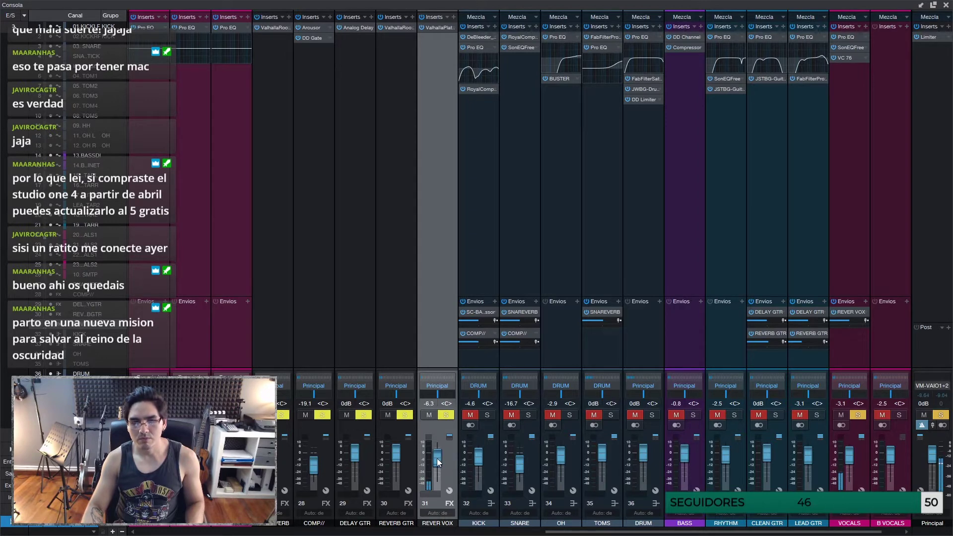
Step: Unsolo the VOCALS bus and raise its fader to -0.3 dB against the full mix
left_click(857, 415)
left_click(941, 415)
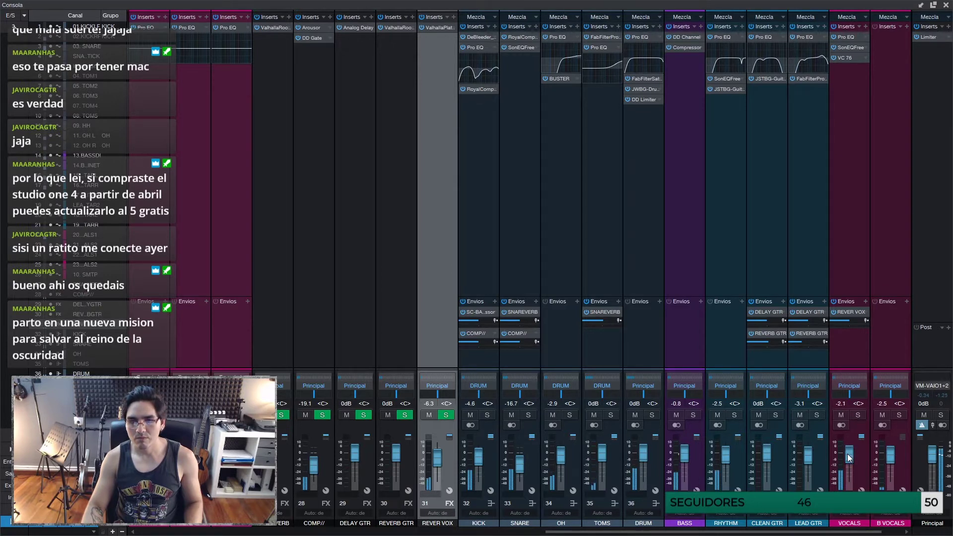
left_click_drag(847, 457, 848, 455)
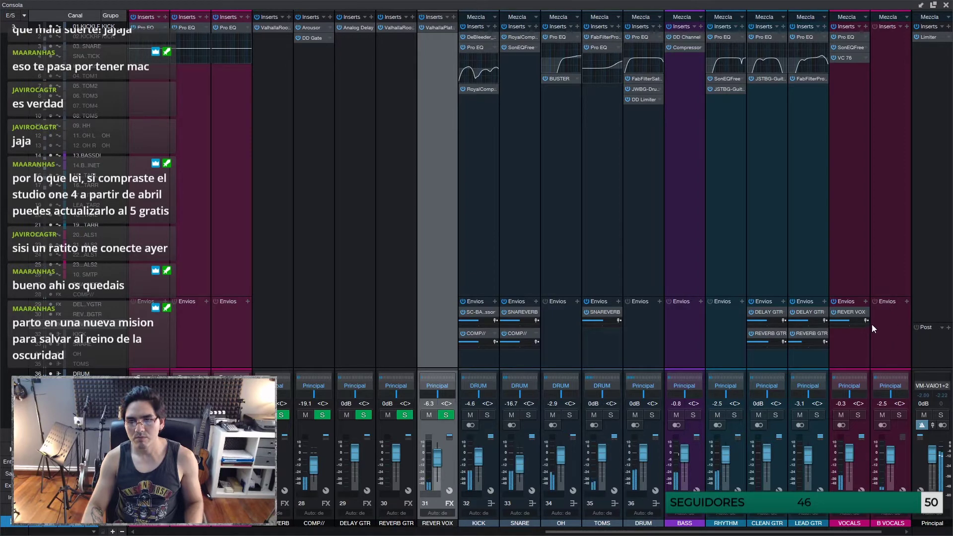
Step: Check the vocal sections around the playhead in the zoomed-out arrangement and the mixer buses during playback
key("F3")
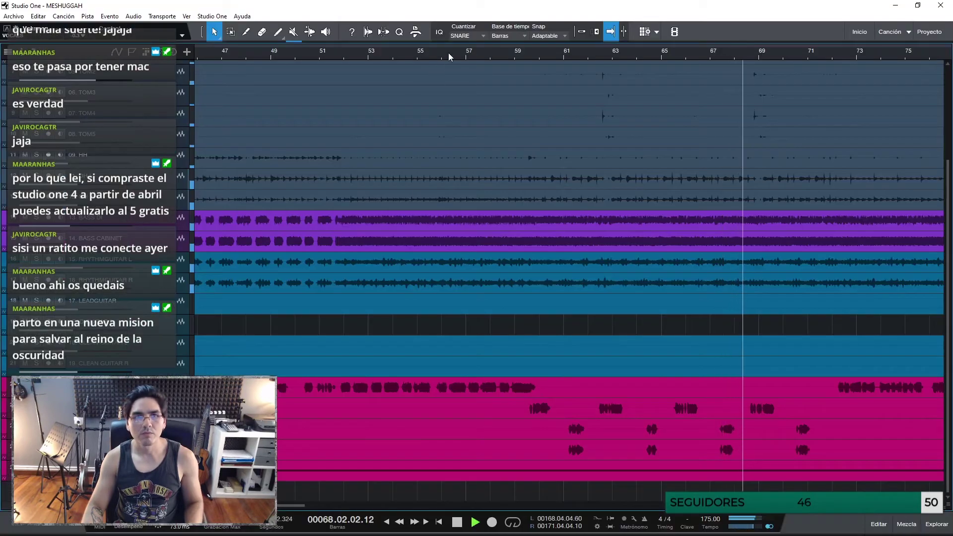
left_click_drag(449, 53, 577, 26)
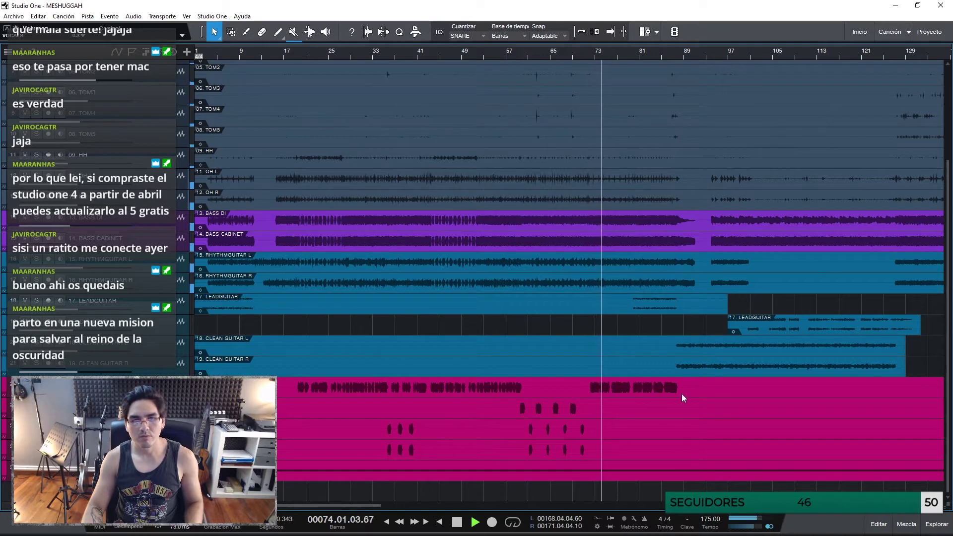
key("F3")
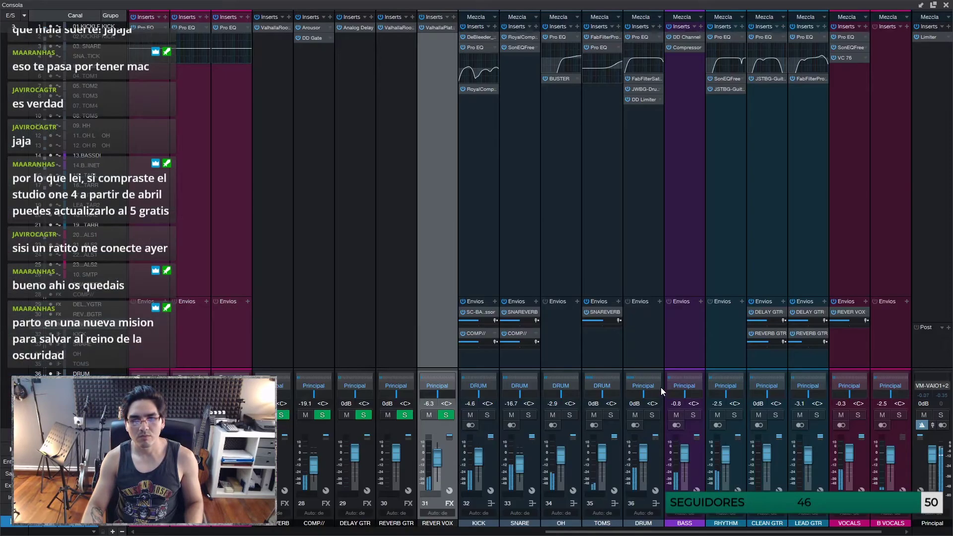
scroll(844, 455, "right", 1)
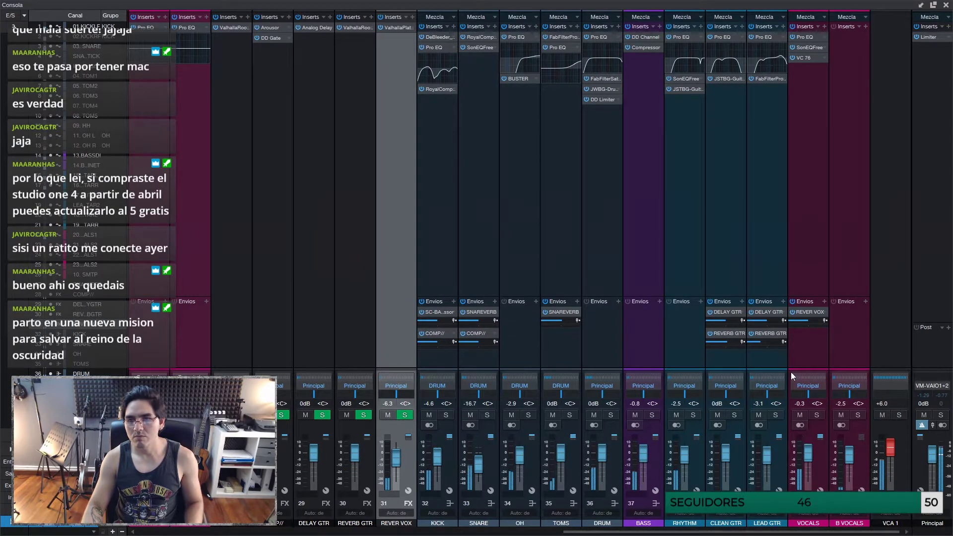
key("F3")
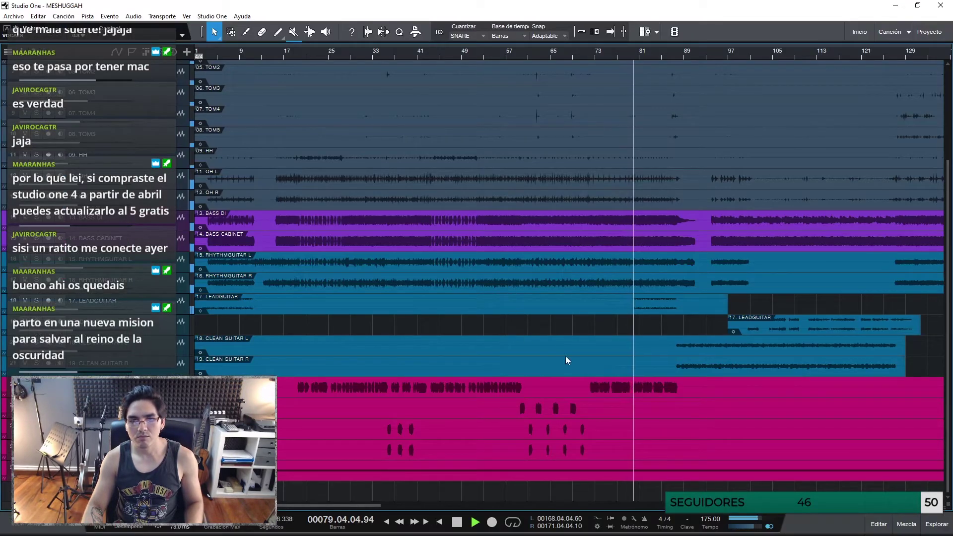
Step: Set the input of the VC 76 compressor on the VOCALS bus to 14.5 and close the plug-in
key("F3")
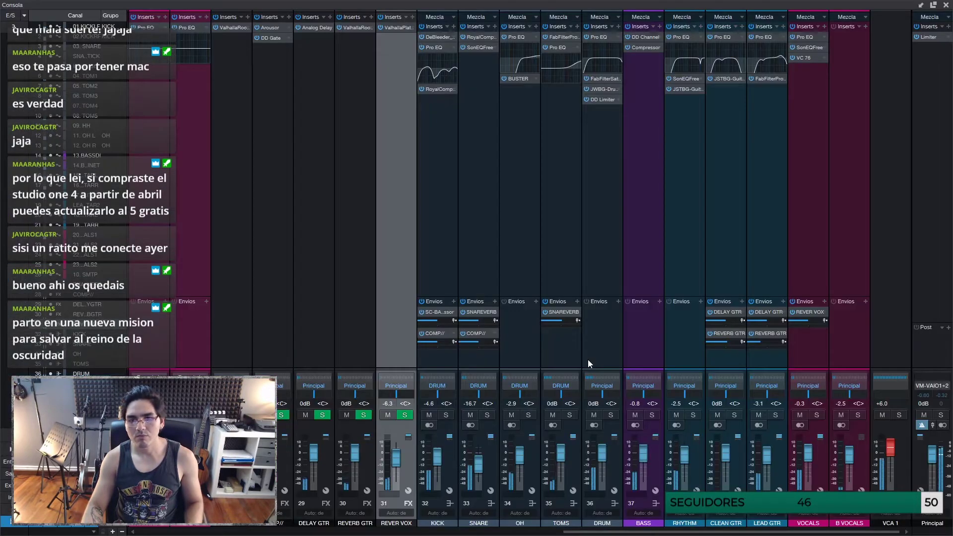
left_click(813, 59)
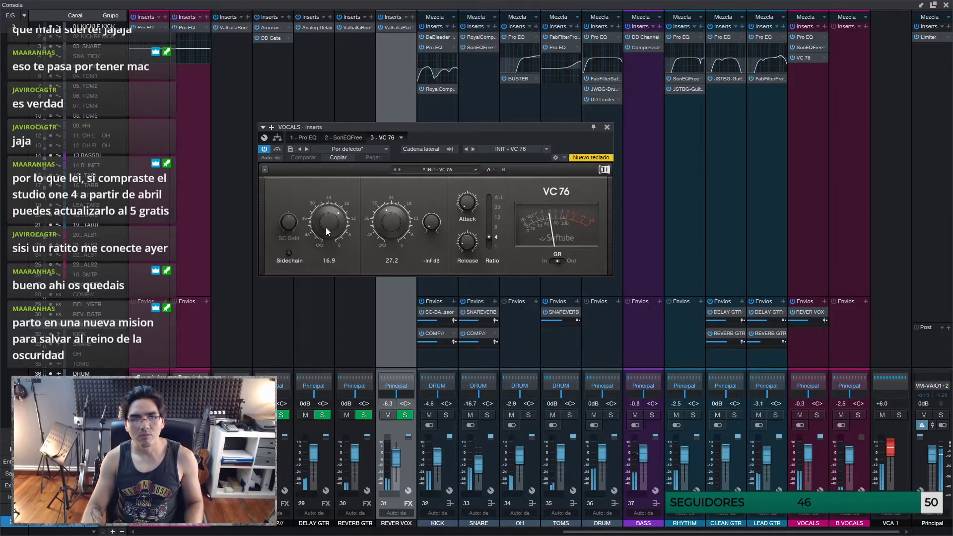
left_click_drag(325, 227, 326, 217)
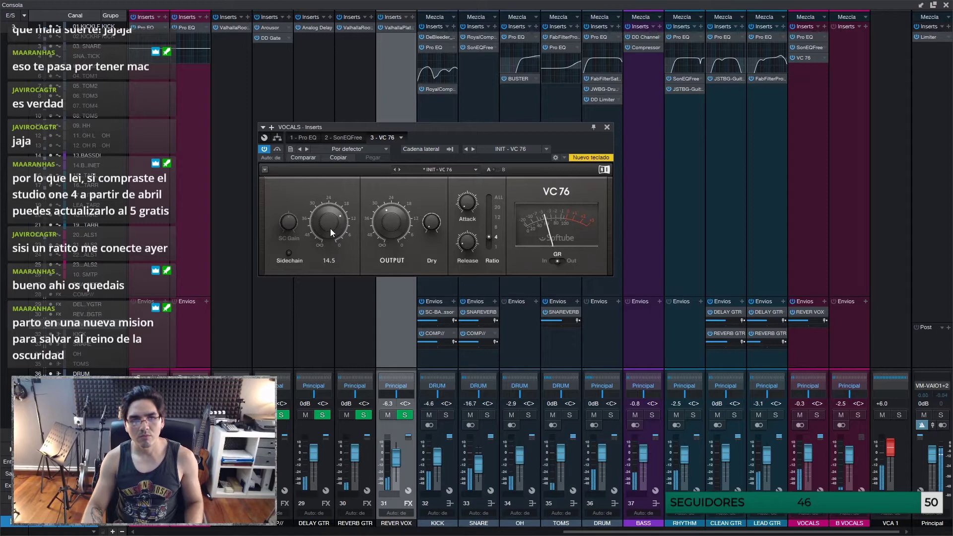
left_click(607, 128)
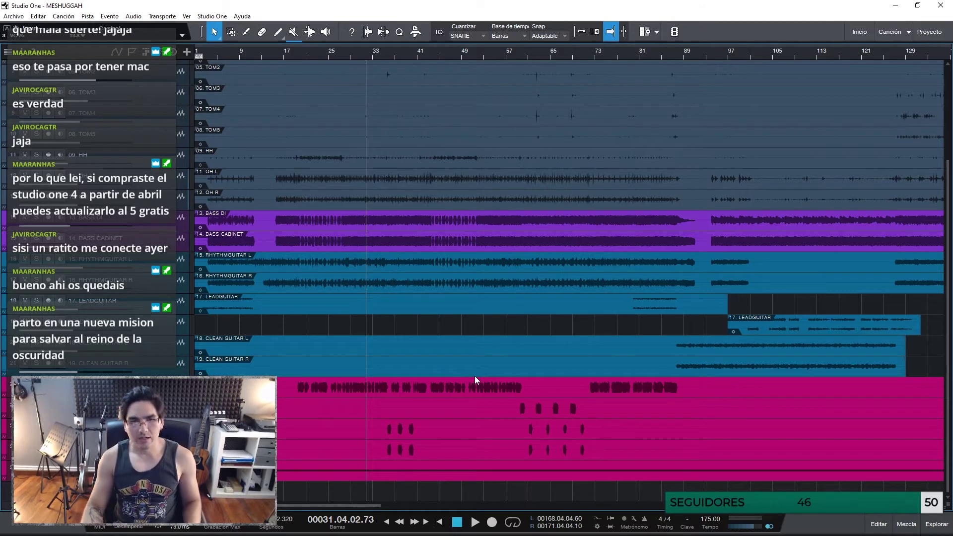
Step: Add a send from the VOCALS bus to a new FX channel and rename that channel DRIVE VOX
key("F3")
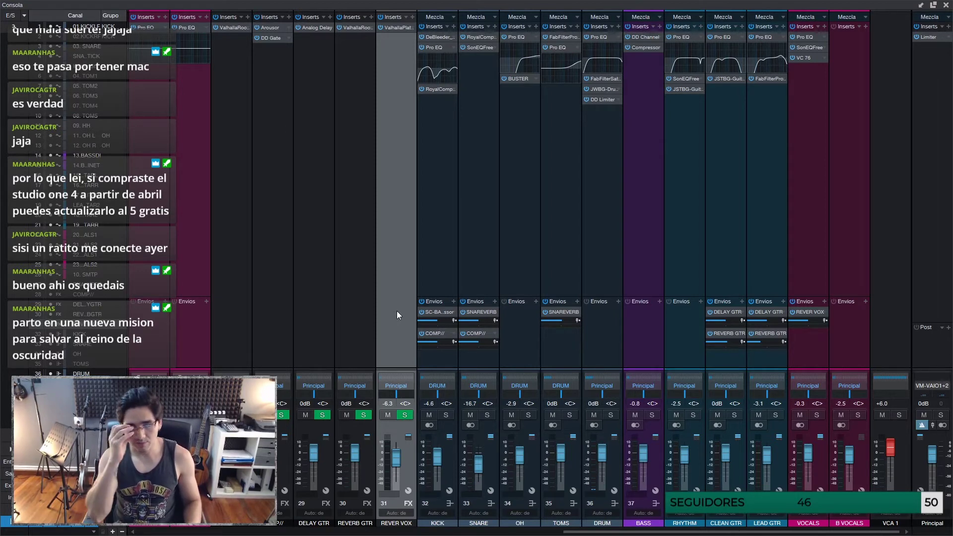
left_click(823, 302)
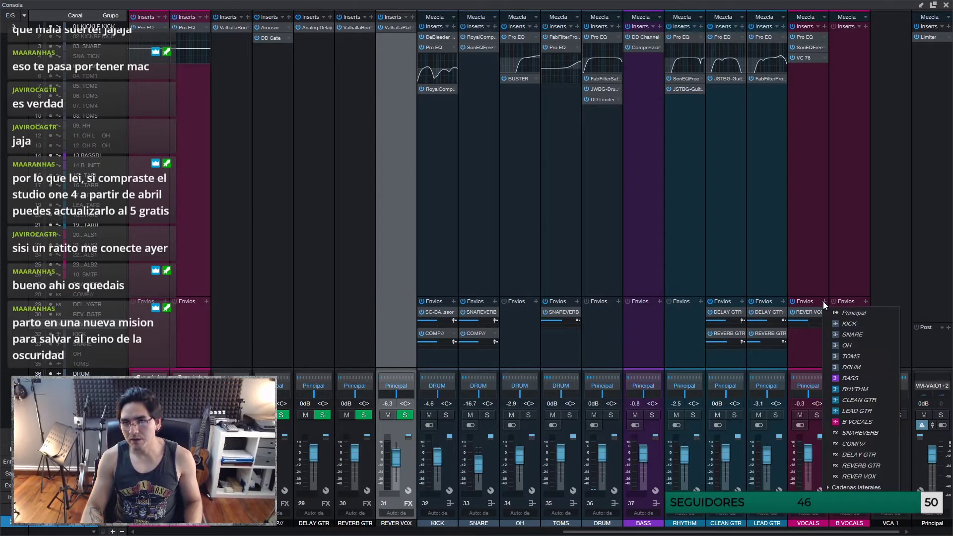
left_click(857, 509)
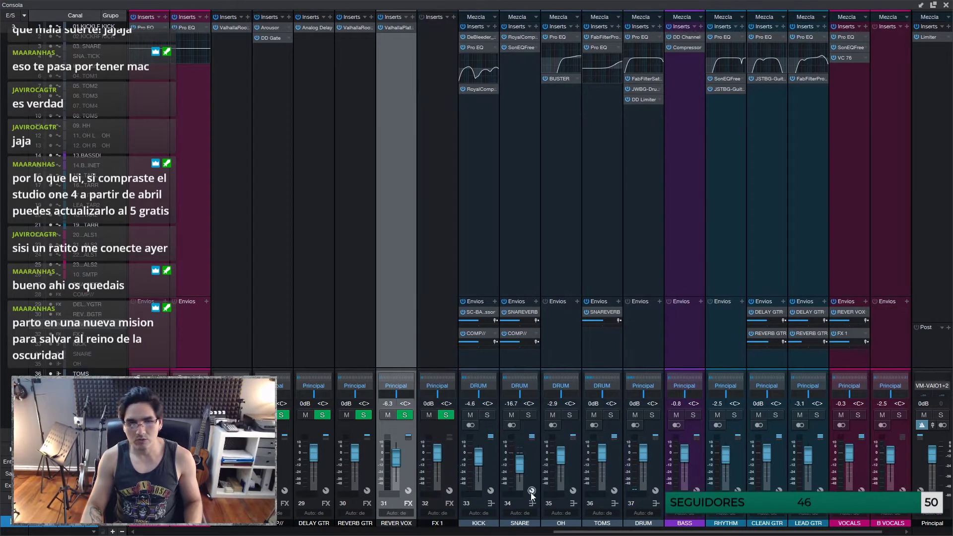
double_click(446, 525)
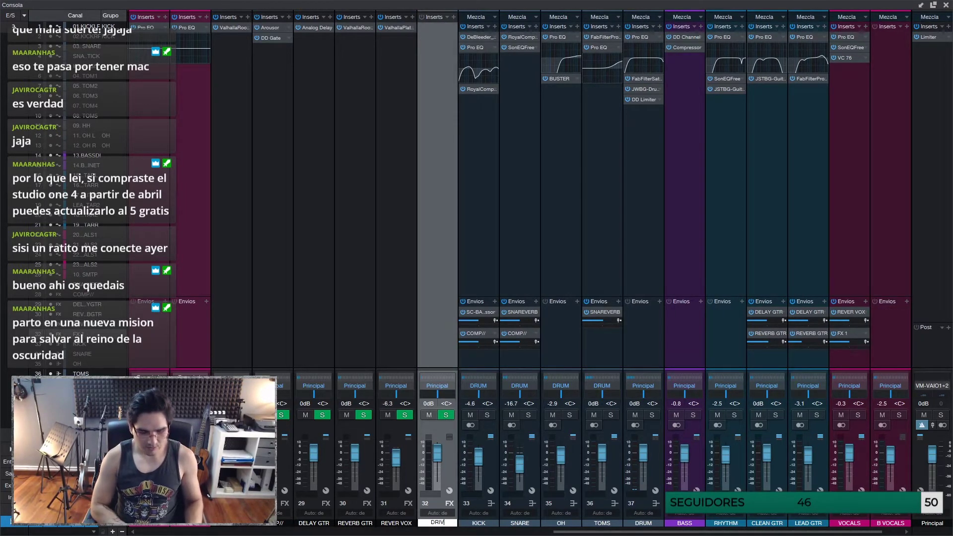
type("DRIVE VOX")
key("Return")
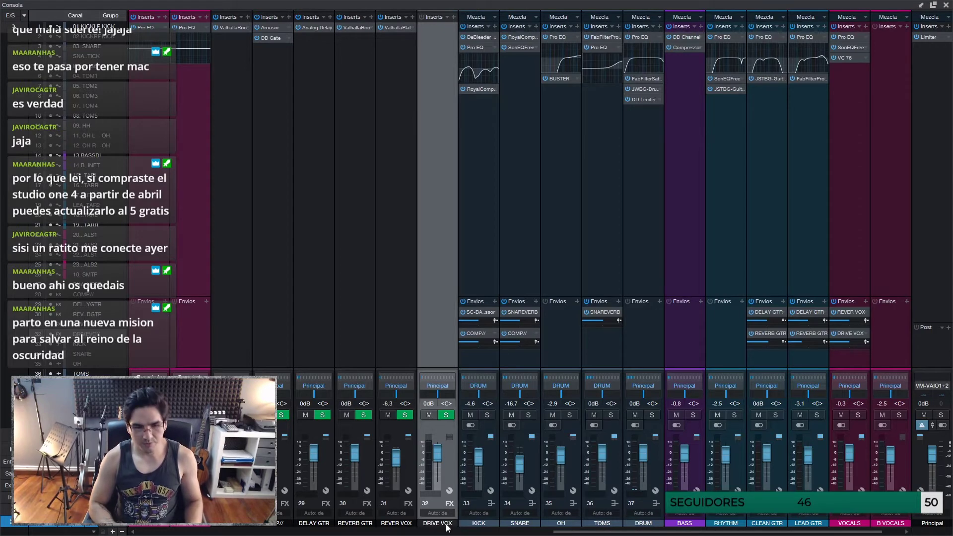
Step: Insert the Dead Duck Software plug-in DD Overdrive on the DRIVE VOX channel and close its window
left_click(456, 16)
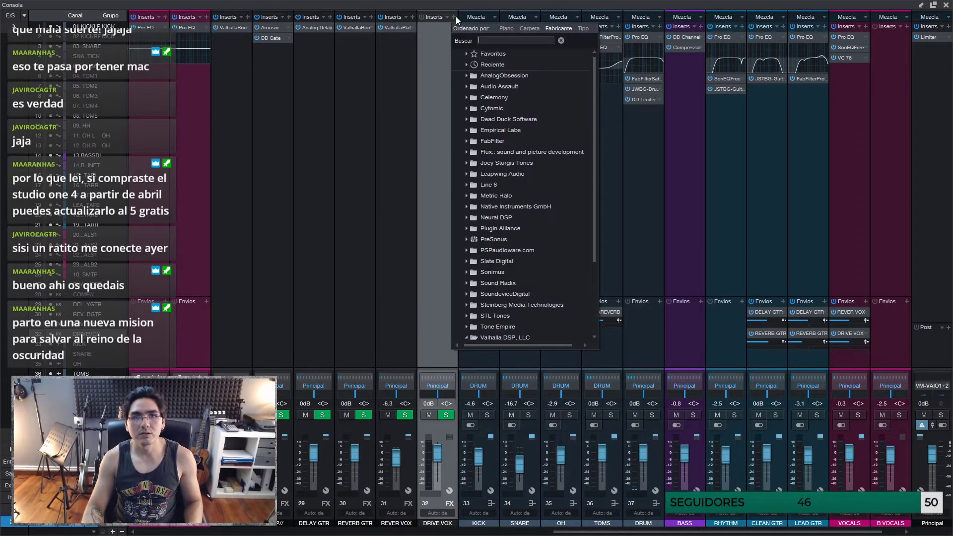
left_click(467, 119)
left_click(499, 274)
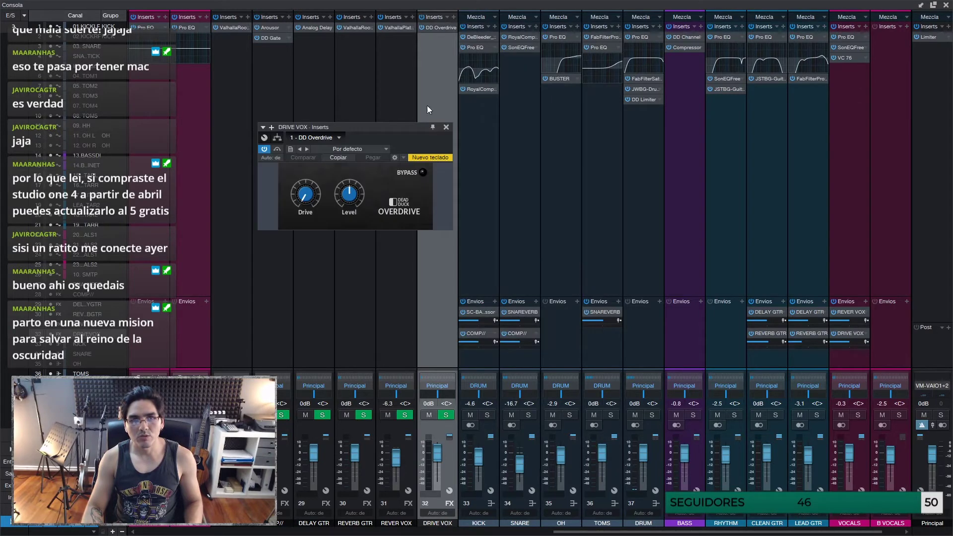
left_click_drag(393, 129, 595, 137)
left_click(665, 137)
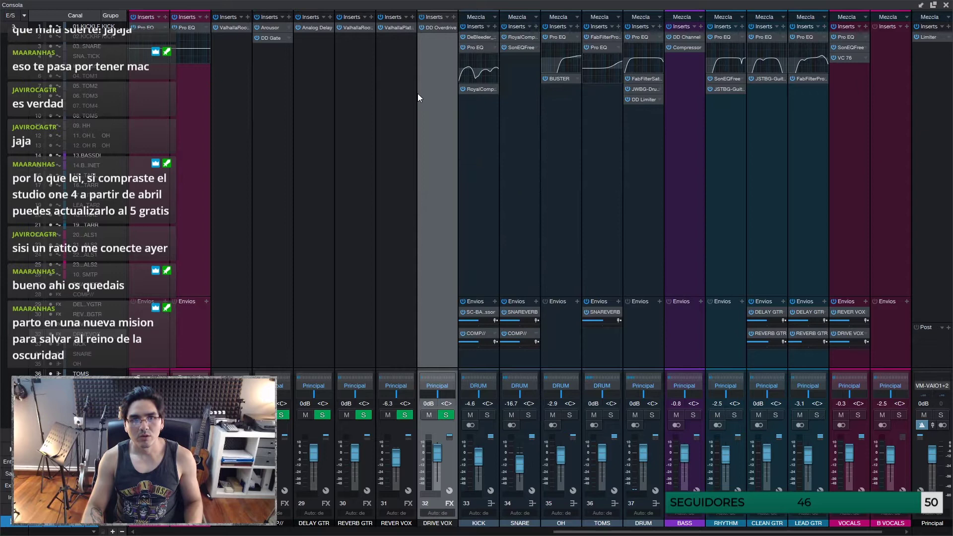
Step: Insert a Pro EQ after the DD Overdrive on the DRIVE VOX channel
left_click(454, 17)
type("PRO")
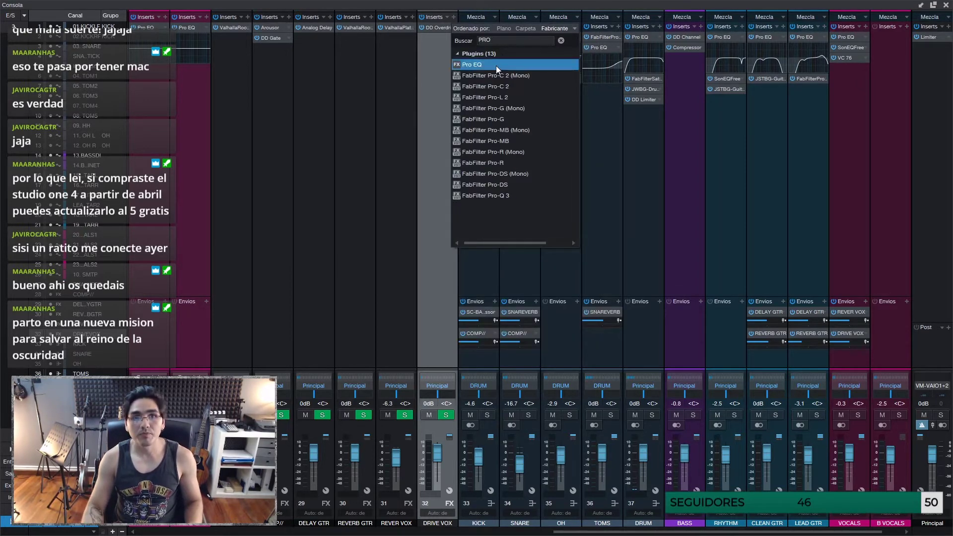
double_click(496, 66)
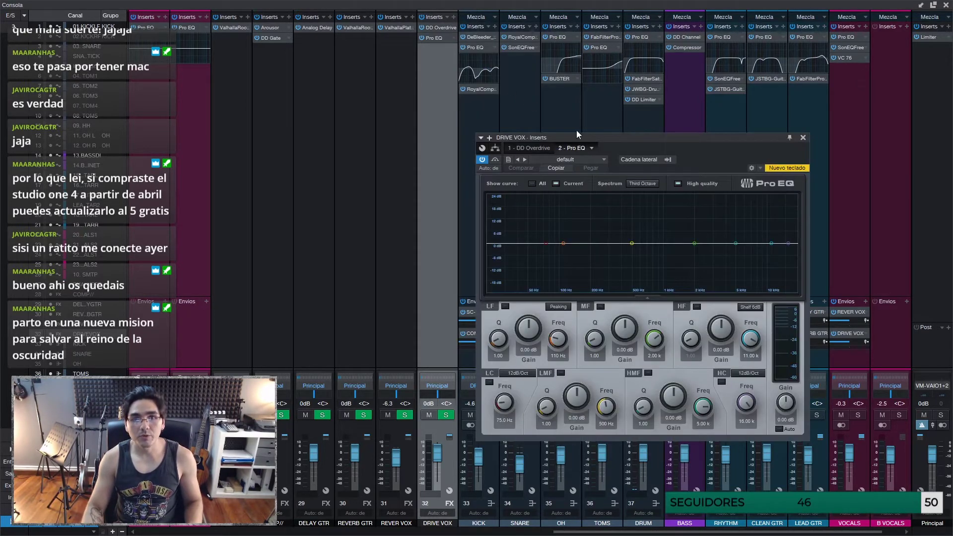
left_click_drag(625, 136, 603, 79)
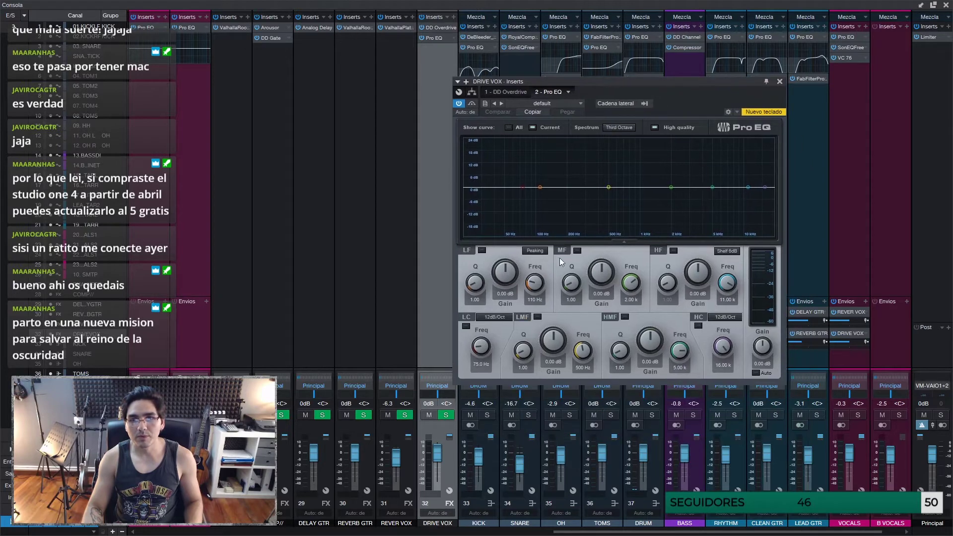
Step: Enable the DRIVE VOX Pro EQ's low cut at 102 Hz and high cut at about 8 kHz, both at 24 dB/Oct
left_click(466, 326)
left_click_drag(480, 345, 480, 335)
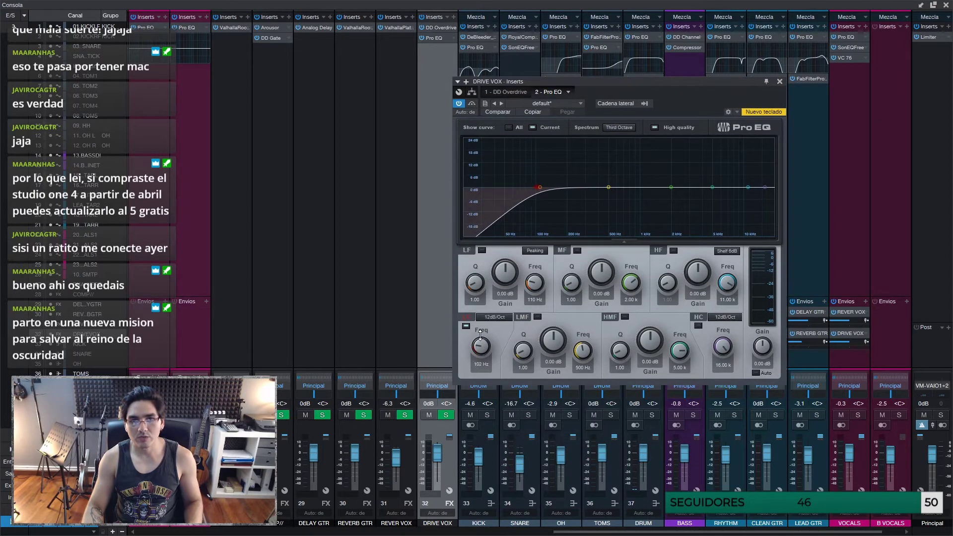
left_click(487, 319)
left_click(494, 355)
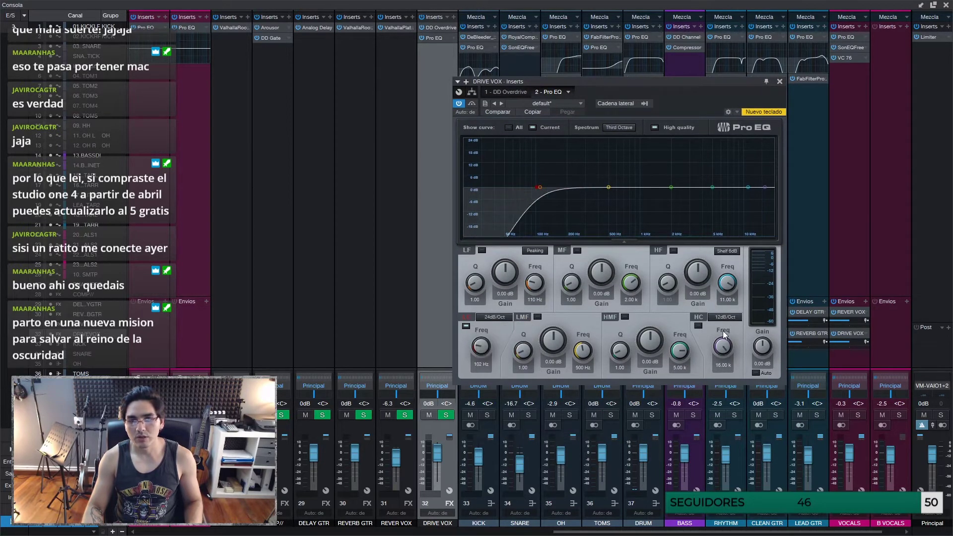
left_click(722, 320)
left_click(735, 349)
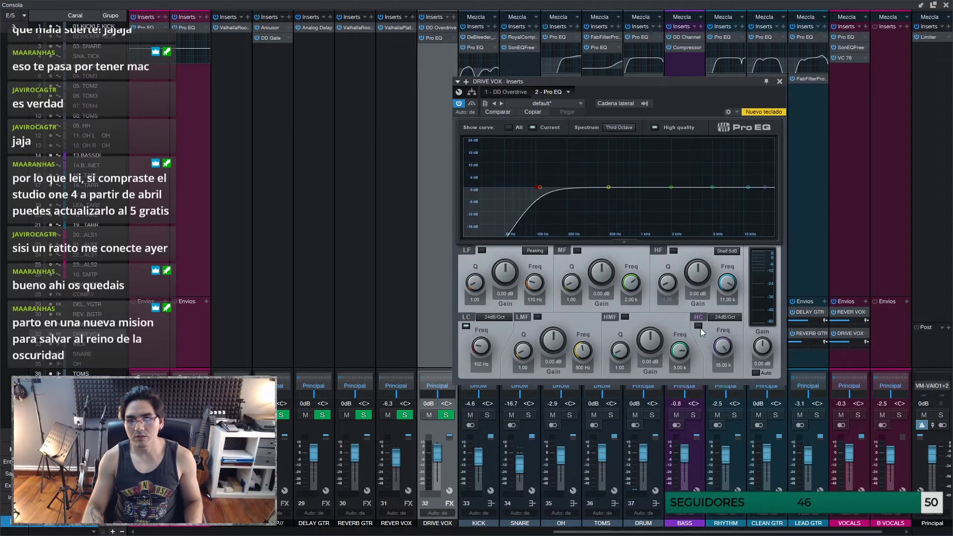
left_click(698, 326)
left_click_drag(723, 347, 723, 357)
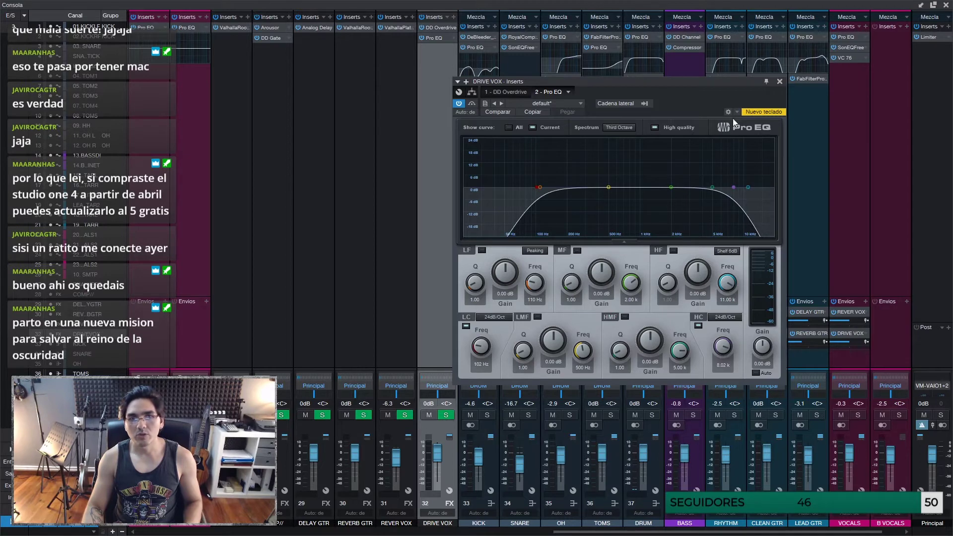
left_click(780, 81)
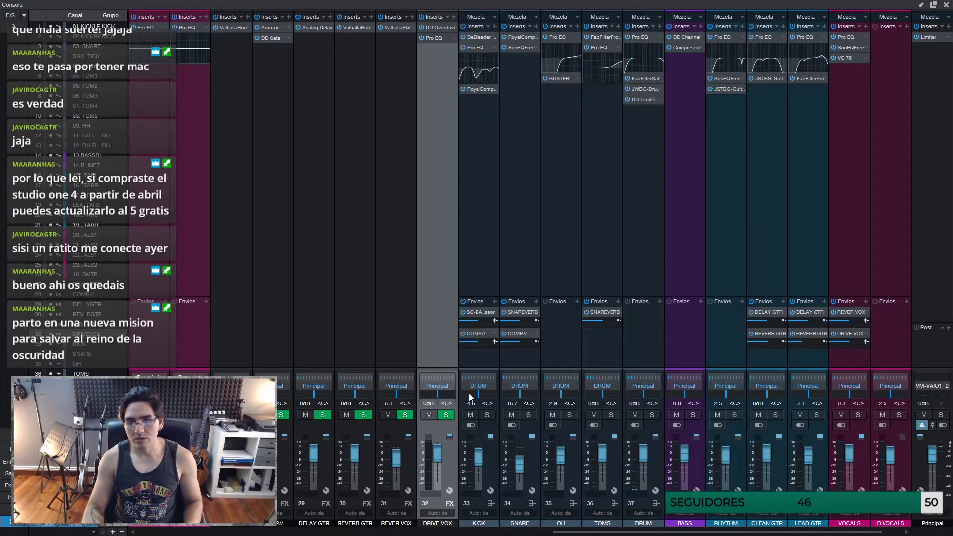
Step: Solo the DRIVE VOX channel and adjust the Drive of its DD Overdrive during playback
left_click(446, 415)
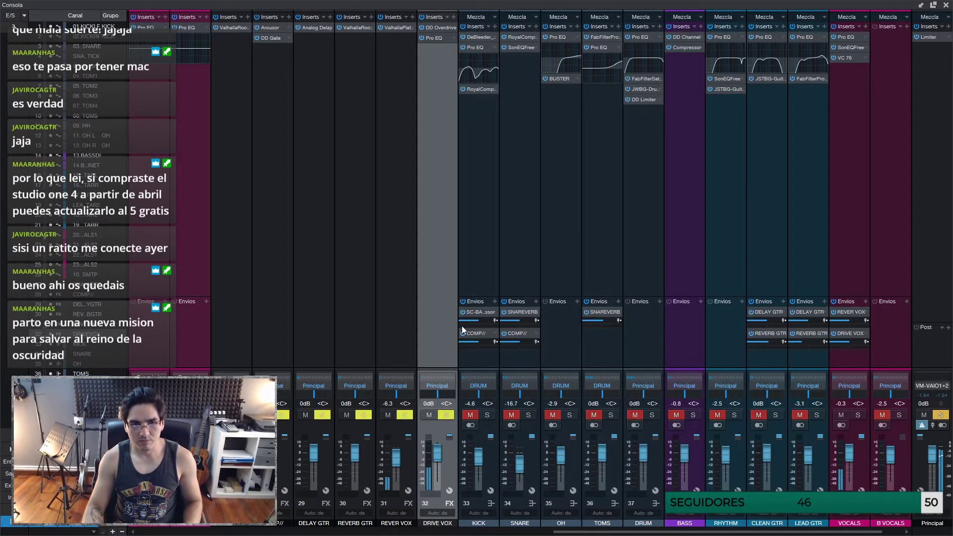
left_click(433, 27)
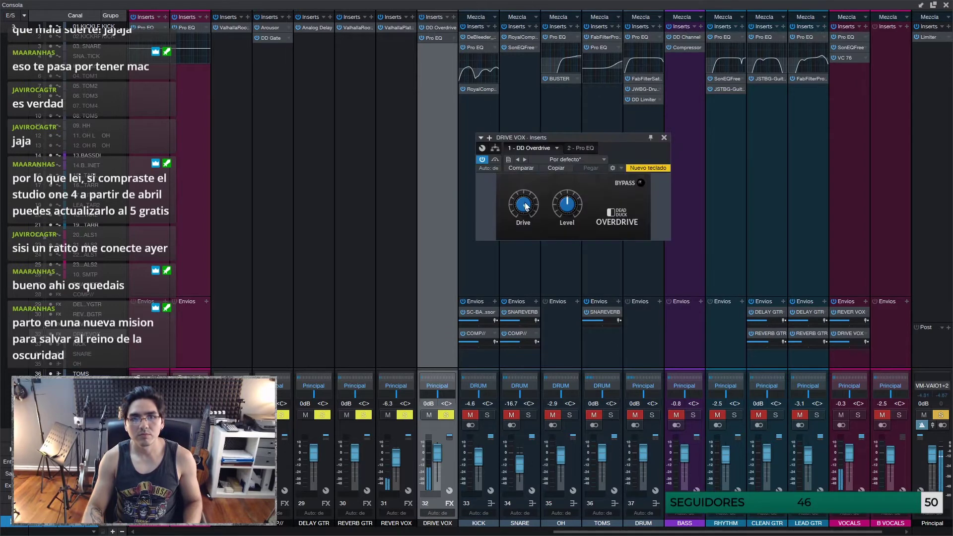
left_click(664, 138)
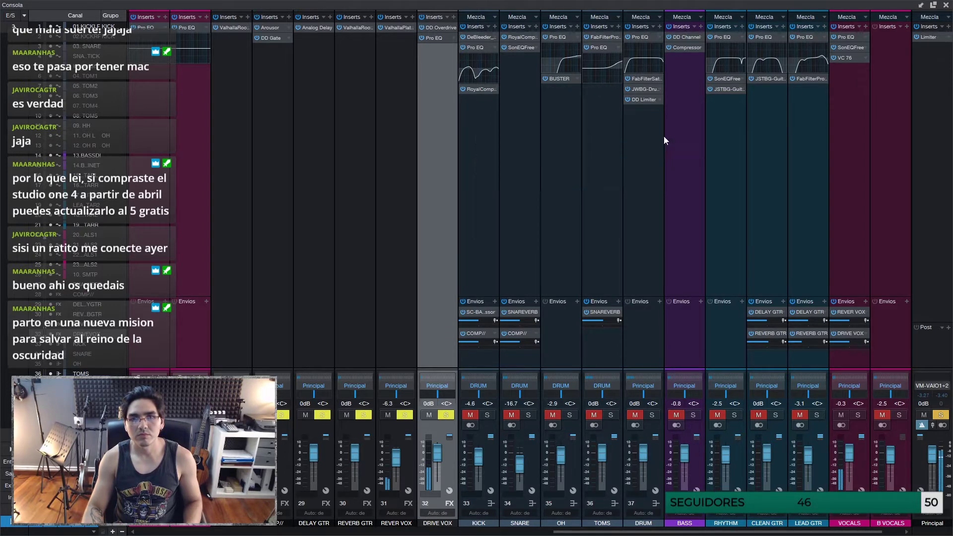
Step: Try to move the DD Overdrive below the Pro EQ in the DRIVE VOX inserts
left_click(448, 17)
left_click(435, 20)
mouse_move(443, 28)
left_mouse_down()
mouse_move(442, 52)
mouse_move(443, 44)
left_mouse_up()
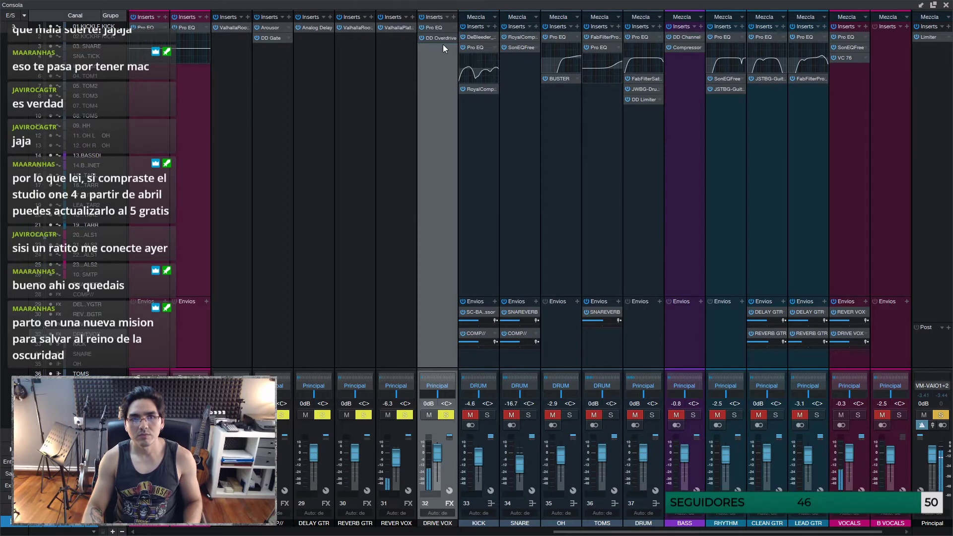
Step: Insert a second DD Overdrive after the Pro EQ on DRIVE VOX, turn up its Drive and lower its Level
left_click(454, 17)
scroll(504, 255, "down", 3)
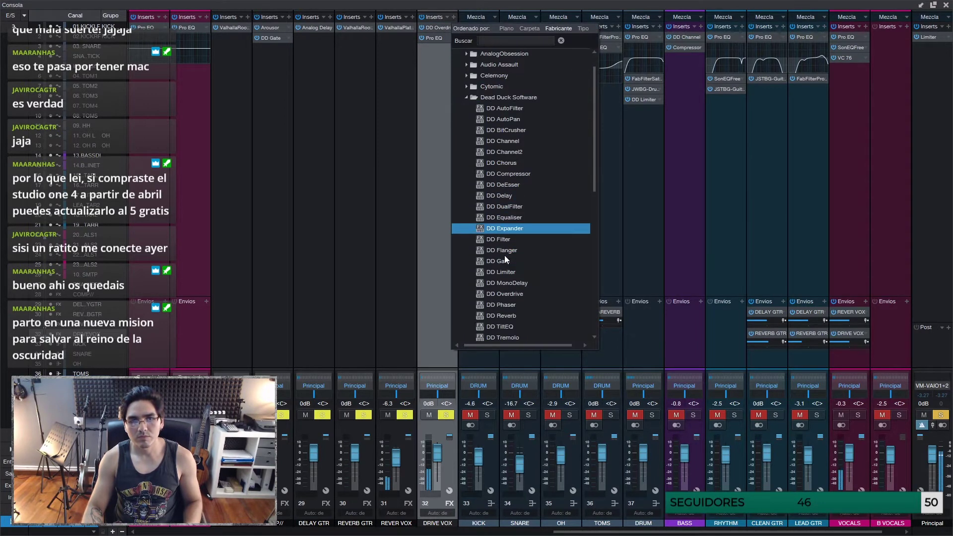
left_click(507, 261)
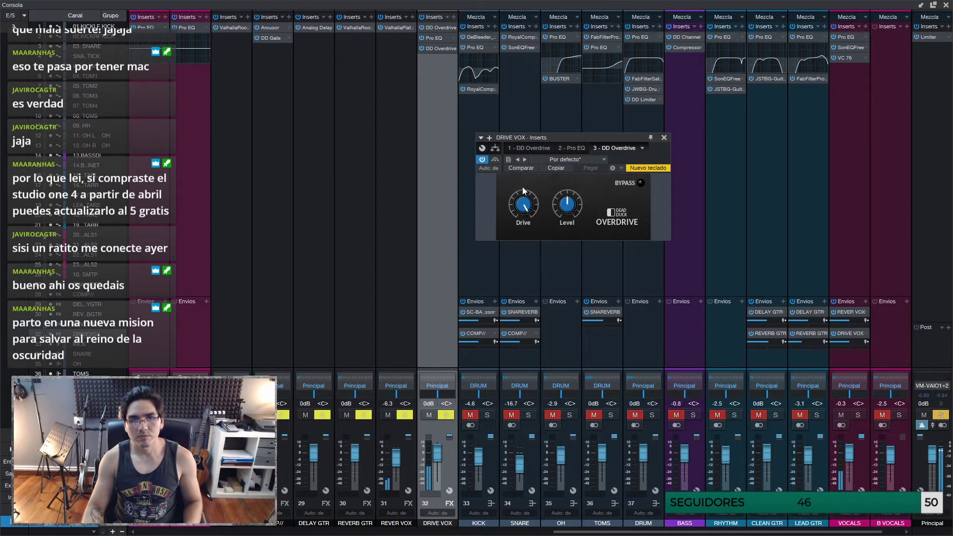
key("F3")
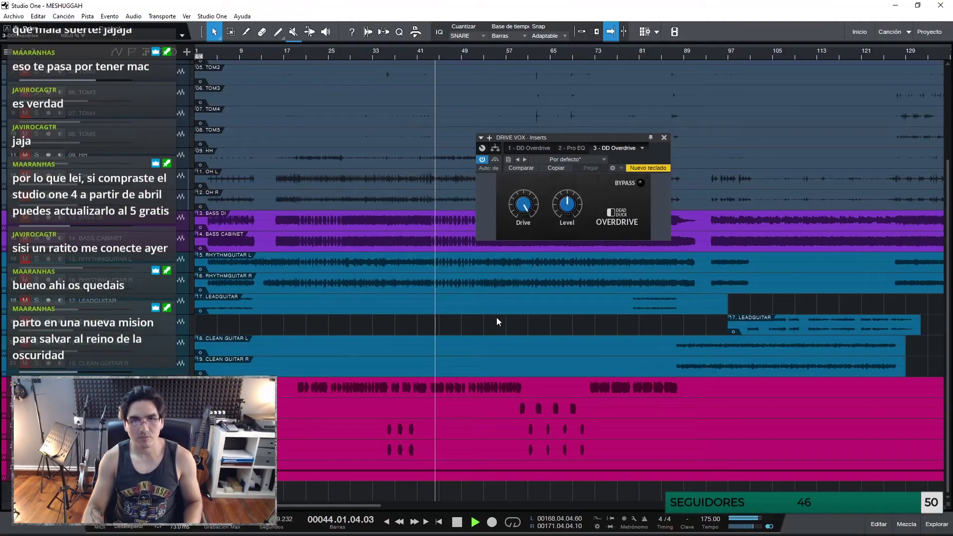
key("F3")
left_click_drag(566, 206, 564, 223)
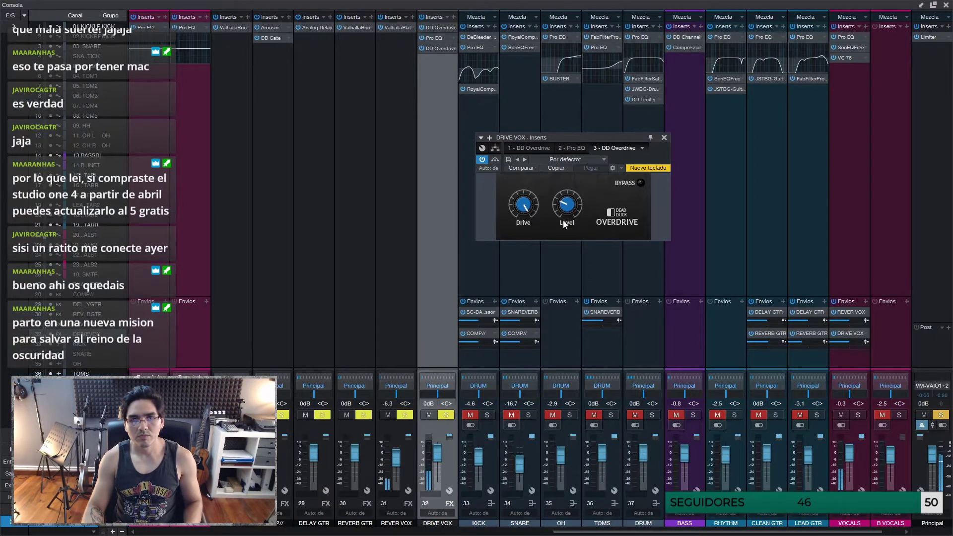
Step: Compare DRIVE VOX with its inserts bypassed and active, and close the DD Overdrive window
left_click(421, 17)
left_click(421, 17)
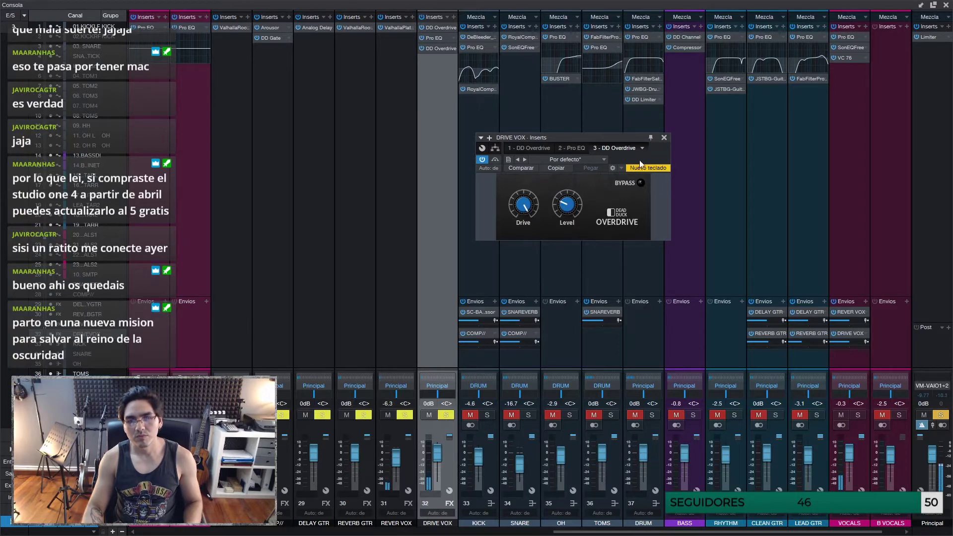
left_click(664, 138)
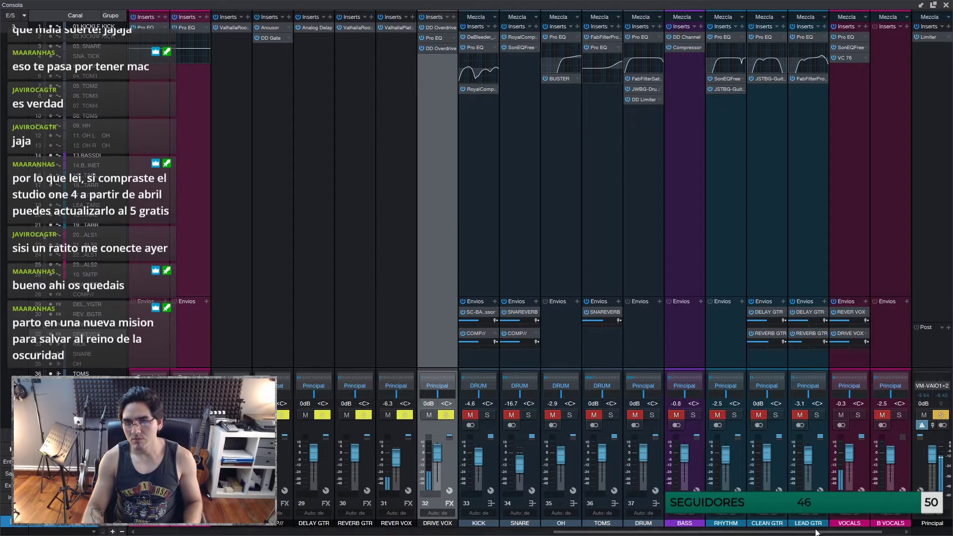
Step: Solo the VOCALS bus and move its DRIVE VOX send above the REVER VOX send
left_click(860, 416)
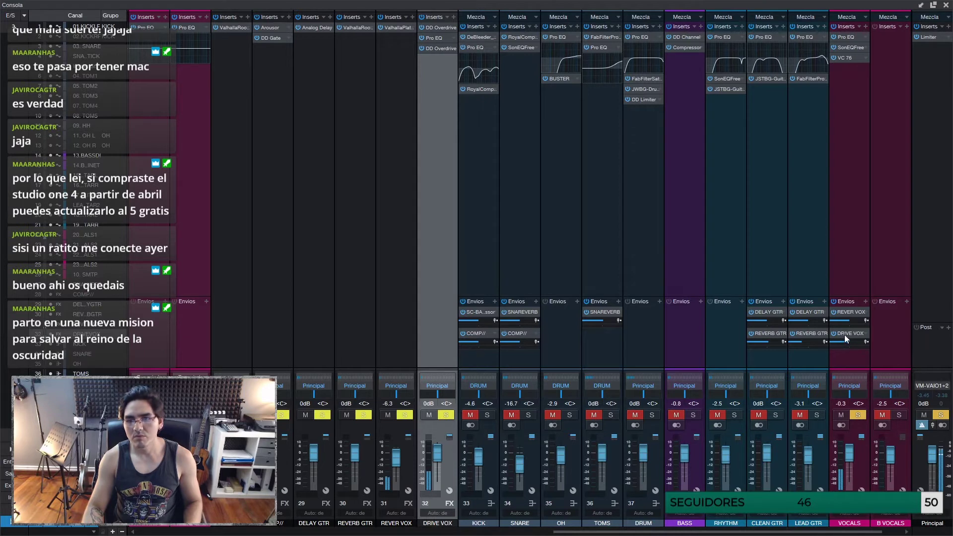
left_click_drag(847, 339, 856, 312)
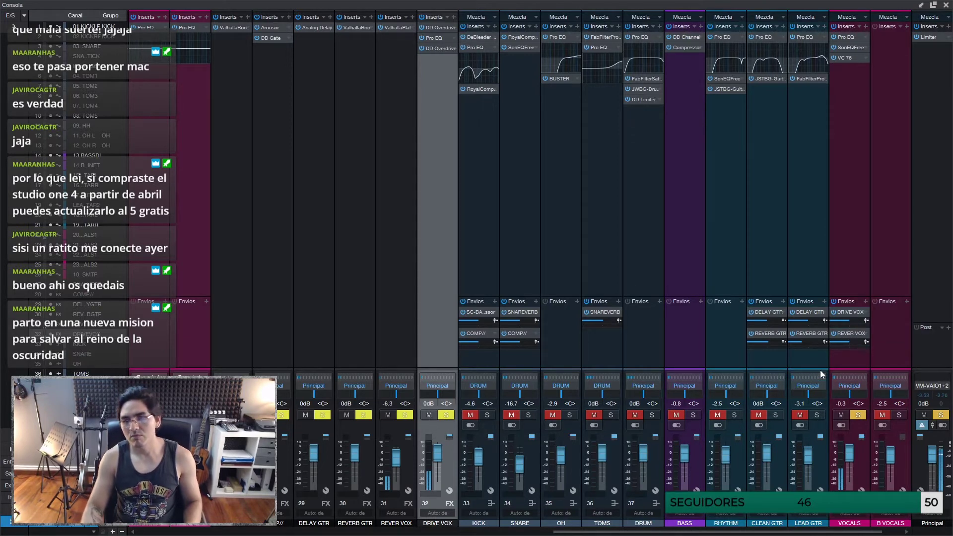
Step: Play the song from the start of the vocals around bar 19 and return to the mixer to check the soloed buses
key("F3")
left_click(293, 54)
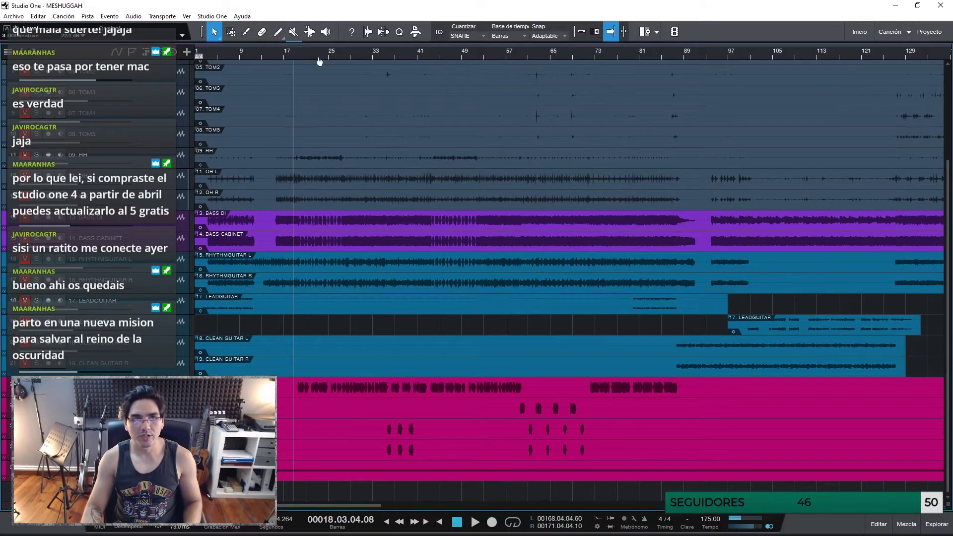
mouse_move(318, 57)
left_mouse_down()
mouse_move(328, 65)
mouse_move(308, 52)
left_mouse_up()
left_click(309, 52)
key("space")
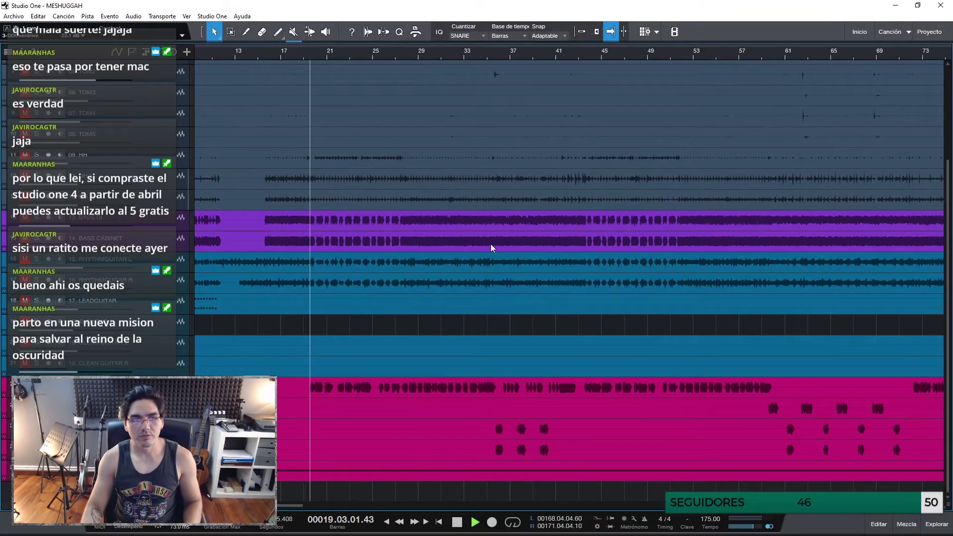
key("F3")
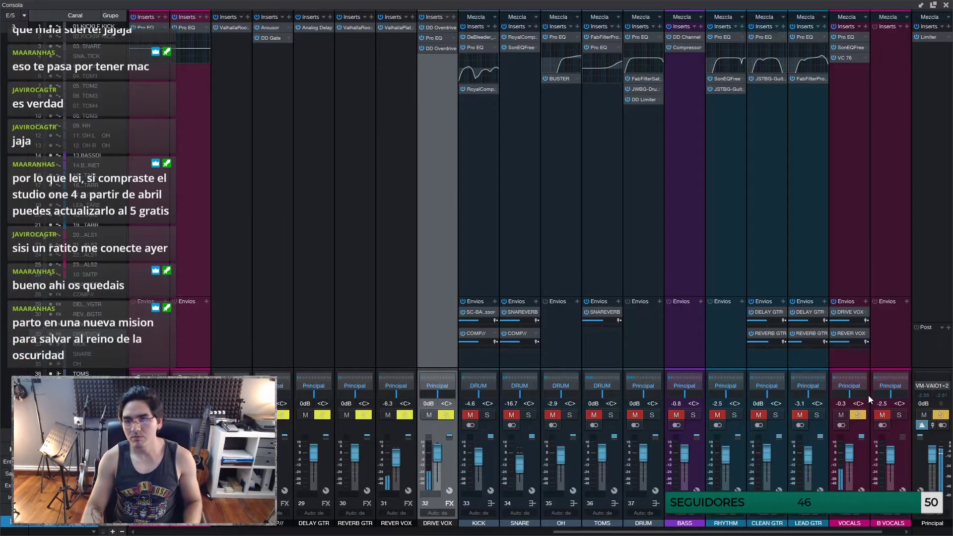
Step: Toggle the DRIVE VOX send on the VOCALS bus to compare, and lower the DRIVE VOX channel level to -7.5 dB
left_click(833, 312)
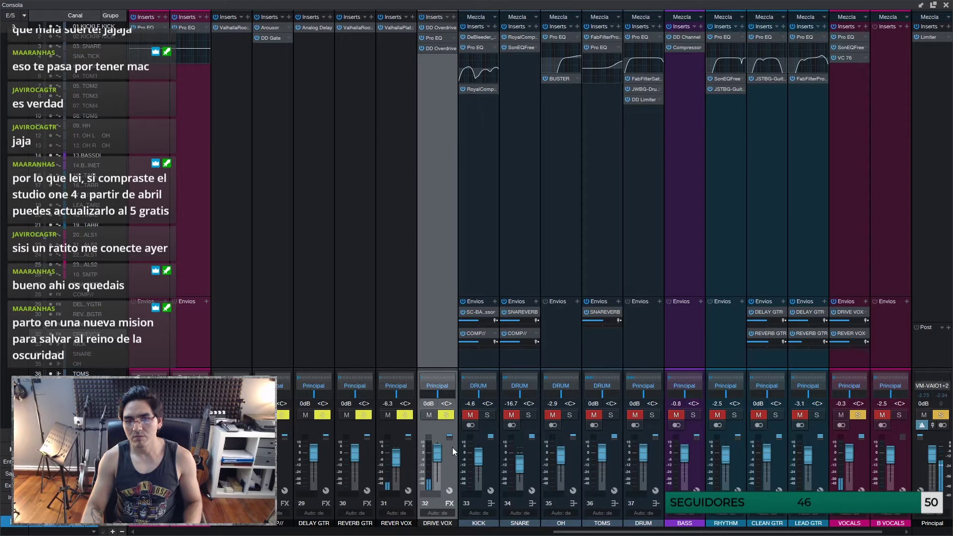
left_click_drag(439, 457, 439, 461)
Step: In the Pro EQ on DRIVE VOX, set the low cut to 191 Hz and the high cut to 7.48 kHz while replaying the vocals
left_click(440, 37)
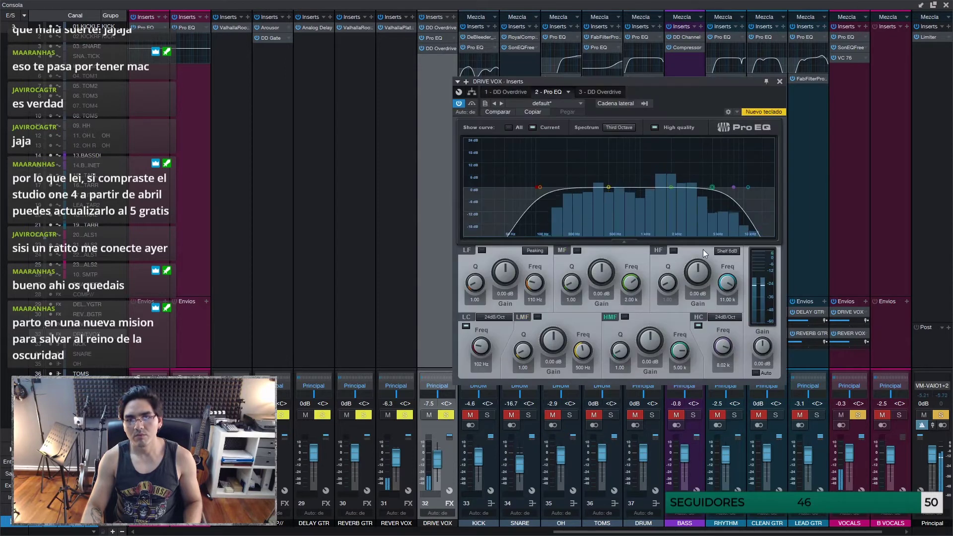
left_click_drag(722, 347, 719, 346)
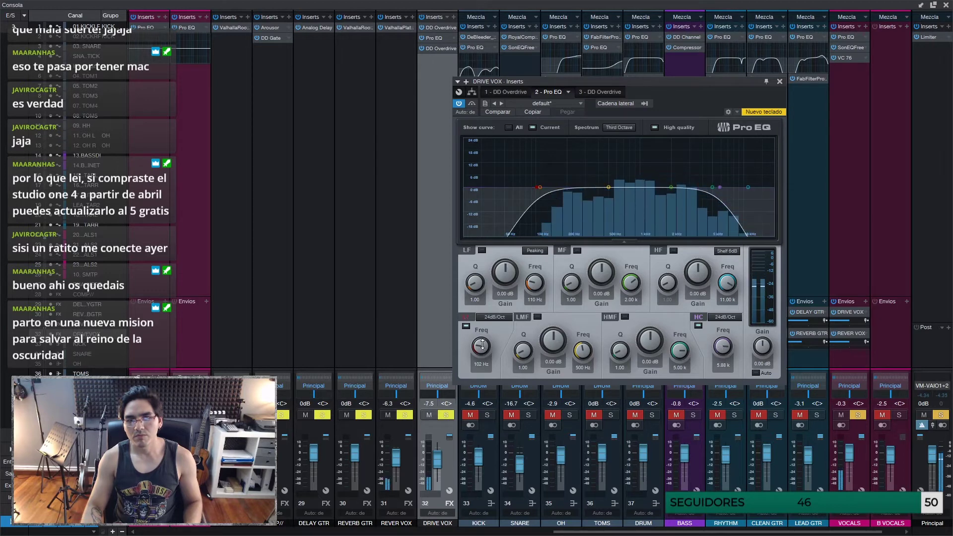
left_click_drag(481, 347, 482, 342)
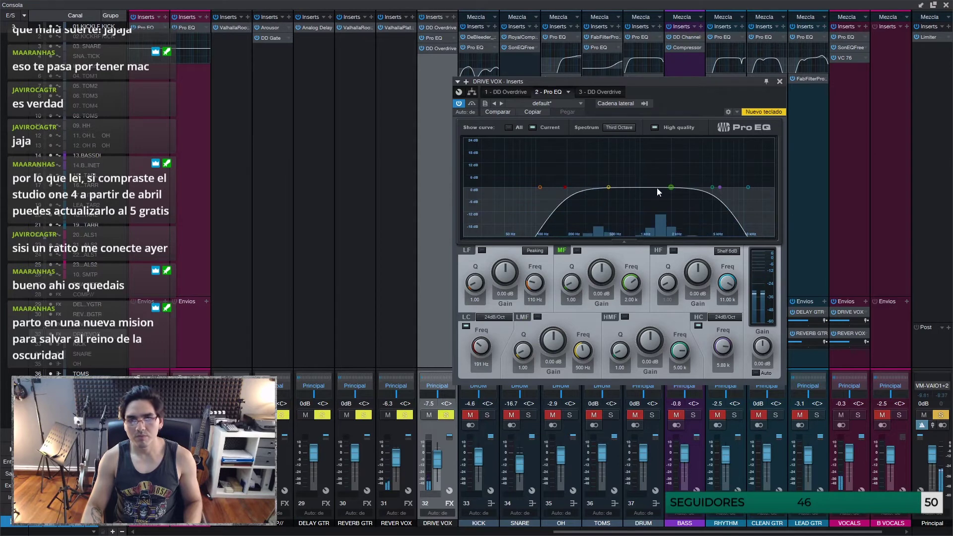
key("F3")
left_click(296, 50)
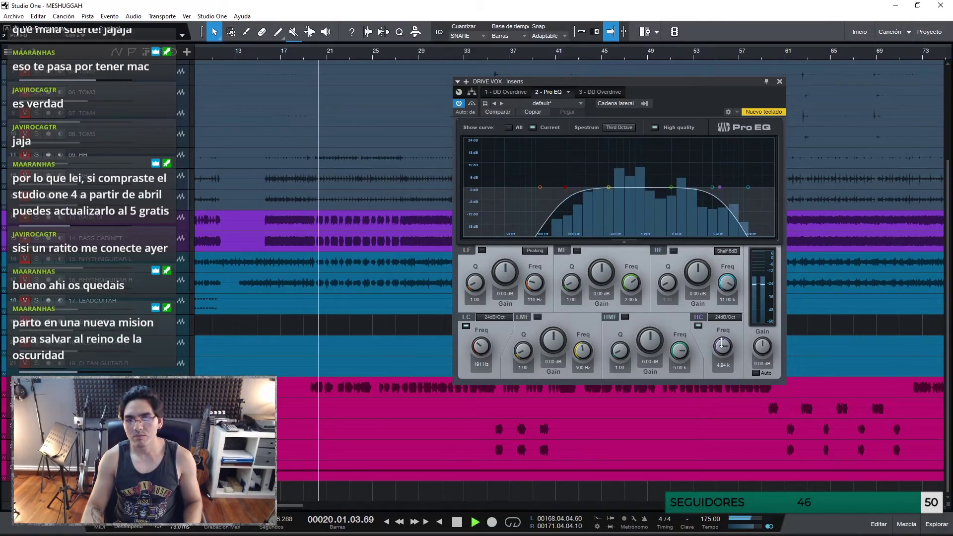
left_click_drag(723, 347, 722, 338)
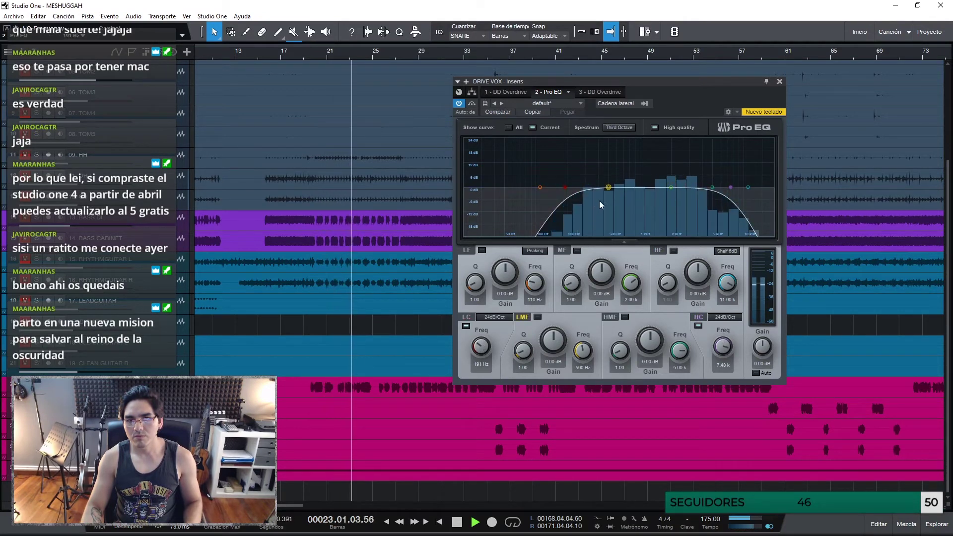
Step: Boost the Pro EQ's LMF band by 4.47 dB at 1.13 kHz, close the EQ, and unsolo the VOCALS bus
left_click_drag(609, 187, 645, 177)
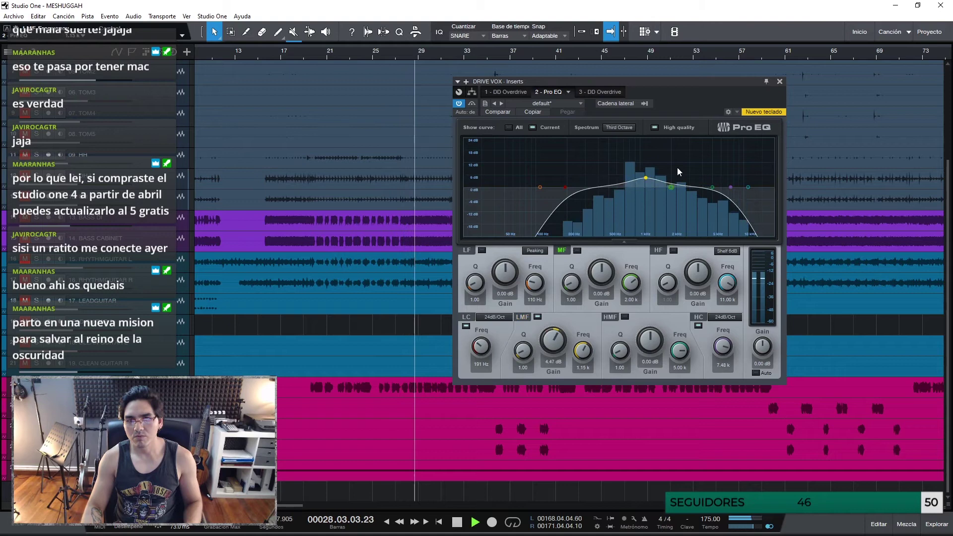
left_click(779, 82)
key("F3")
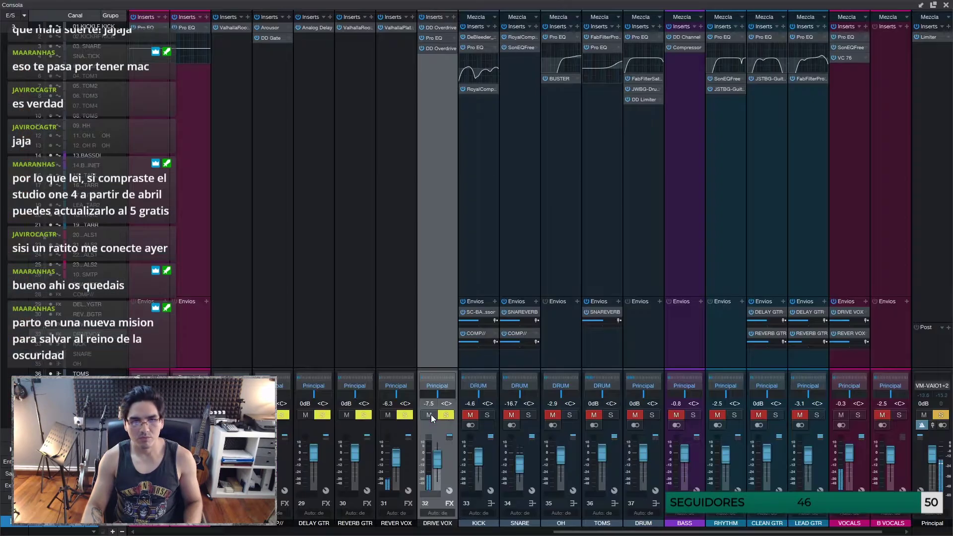
left_click(446, 415)
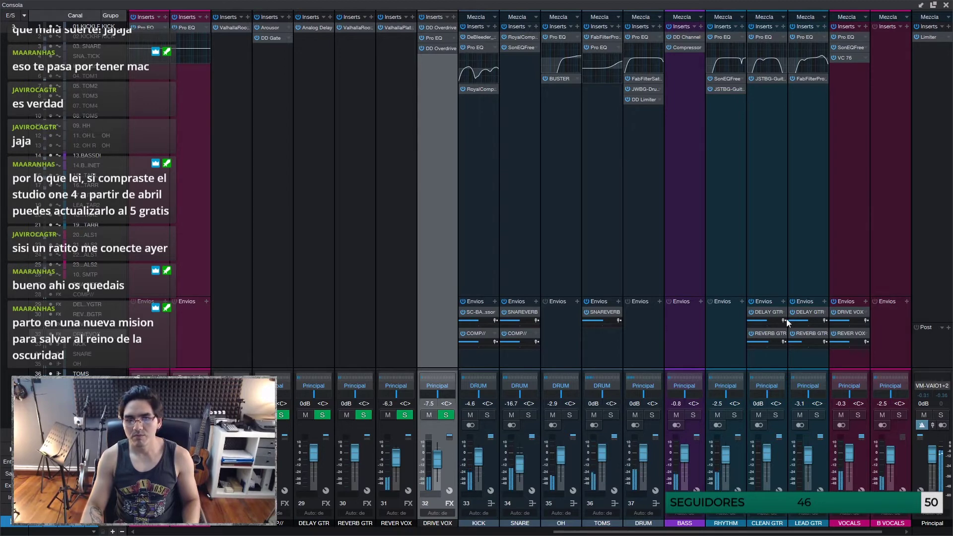
Step: Add sends to DRIVE VOX and REVER VOX on the B VOCALS bus
left_click(908, 302)
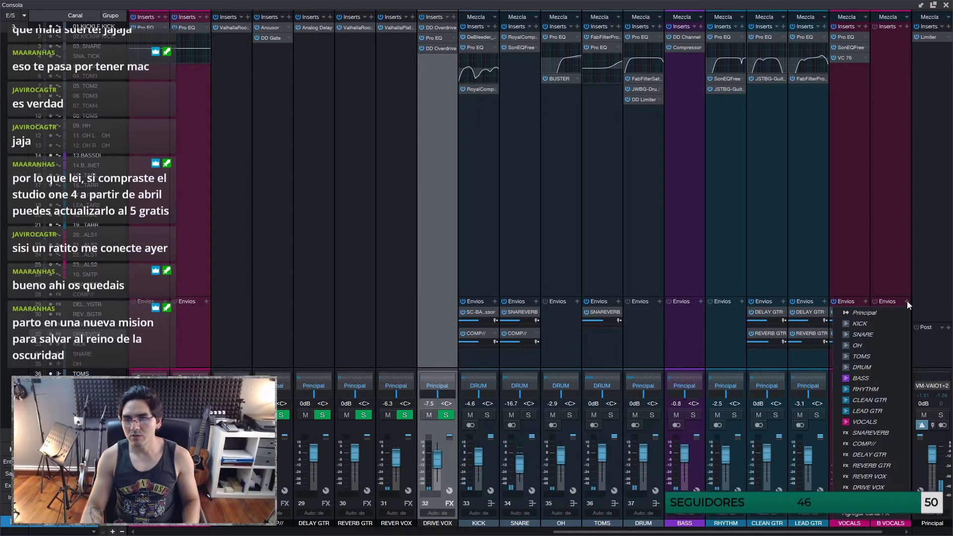
left_click(882, 488)
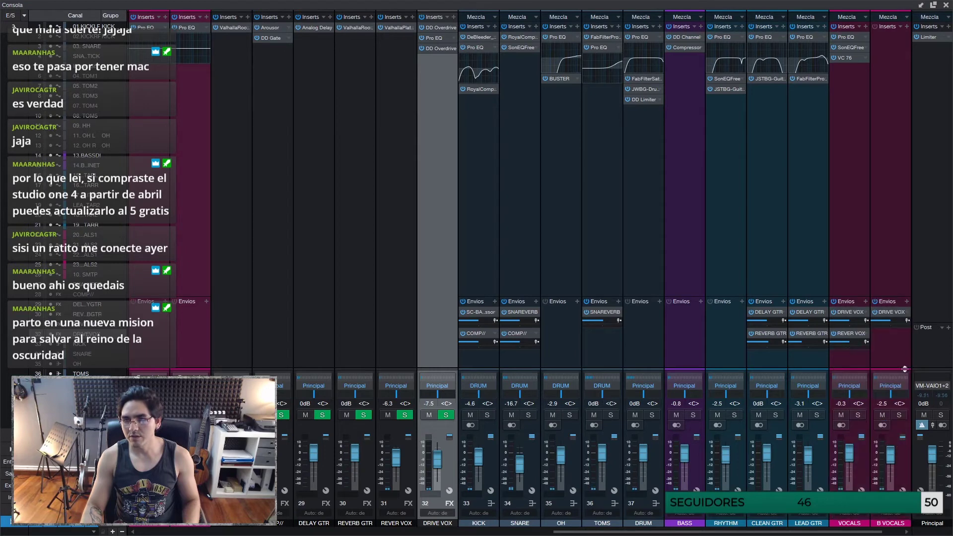
left_click(906, 301)
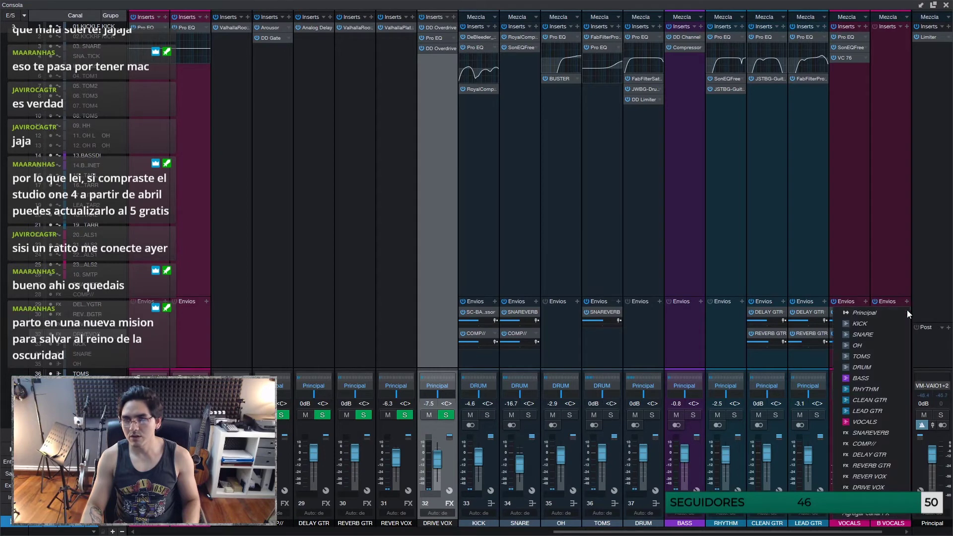
left_click(889, 475)
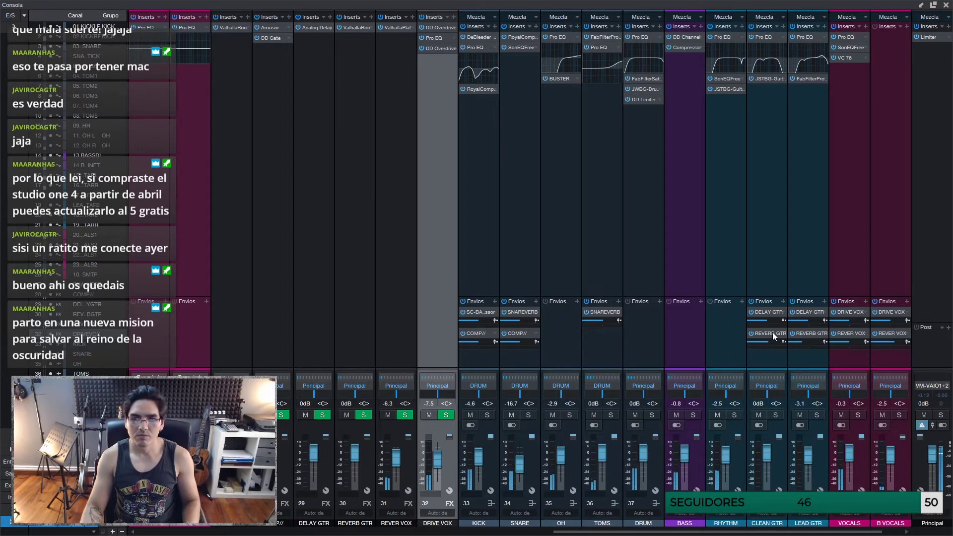
Step: Raise the High gain in the SonEQFree on the RHYTHM bus and close the plug-in window
key("F3")
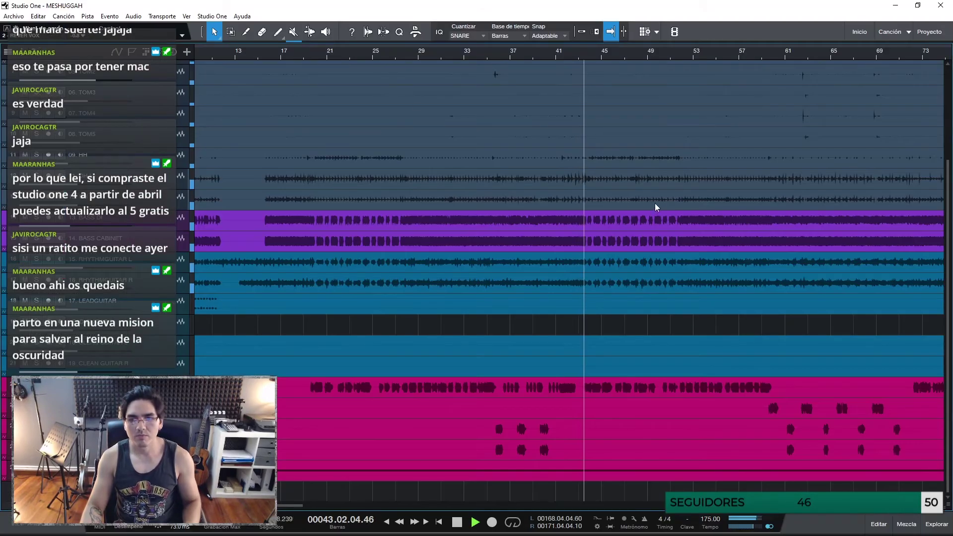
left_click_drag(657, 56, 561, 46)
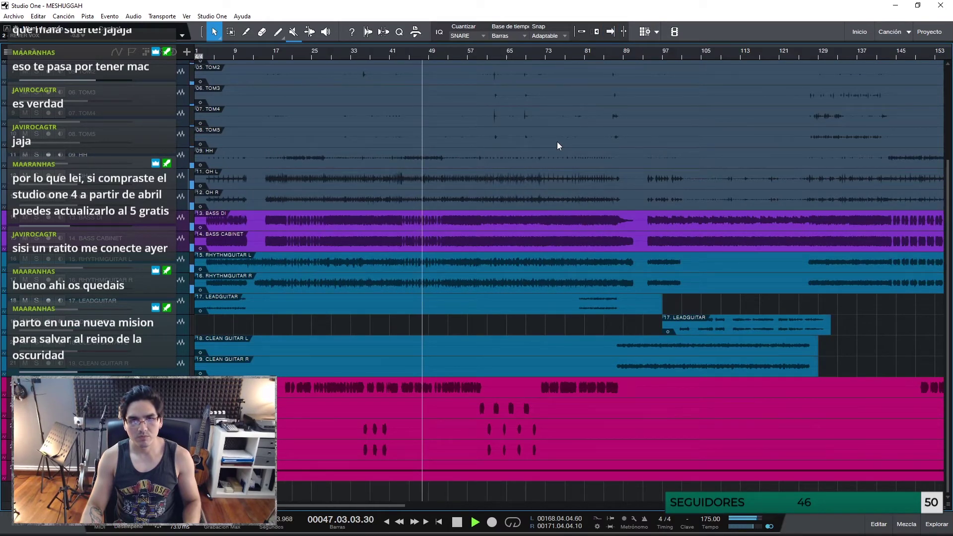
key("F3")
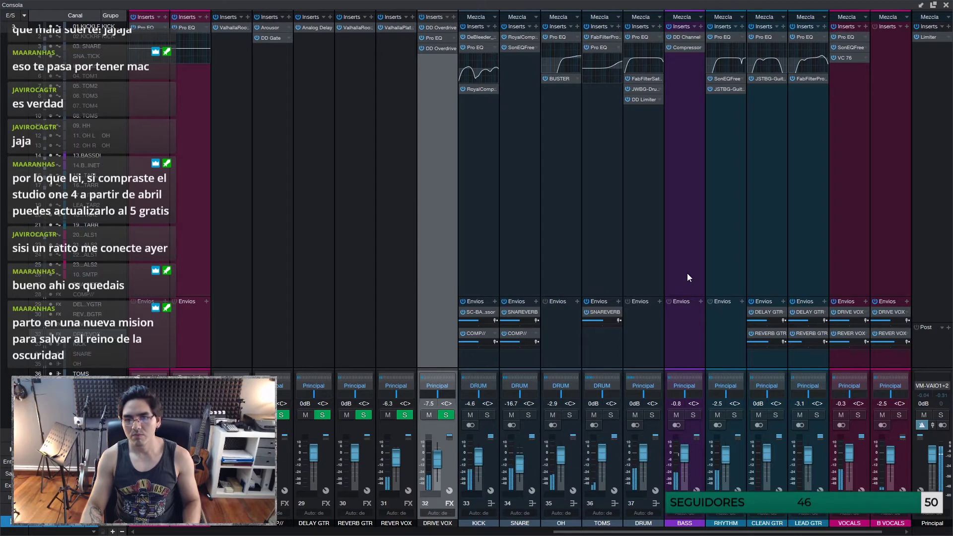
left_click(728, 78)
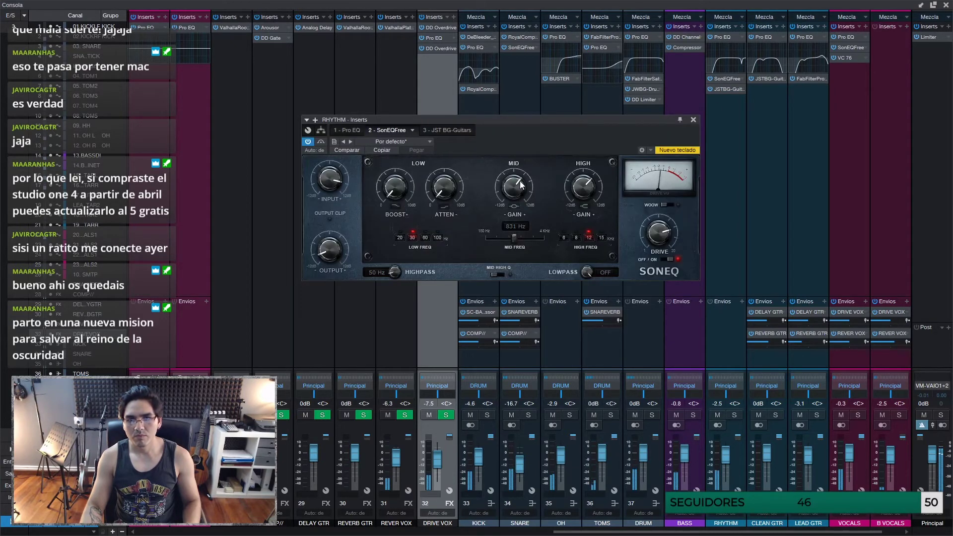
mouse_move(586, 189)
left_mouse_down()
mouse_move(591, 142)
mouse_move(586, 173)
left_mouse_up()
left_click_drag(587, 118, 638, 106)
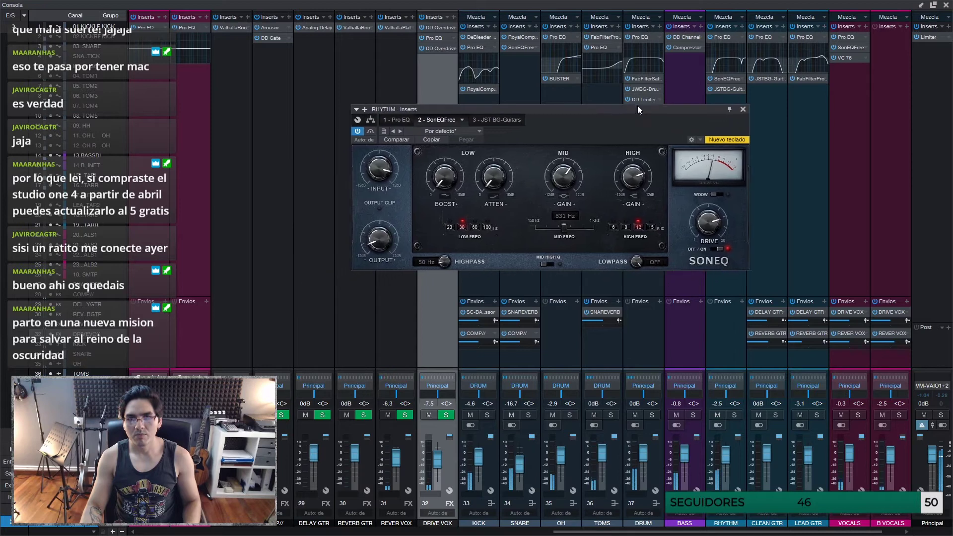
left_click(745, 108)
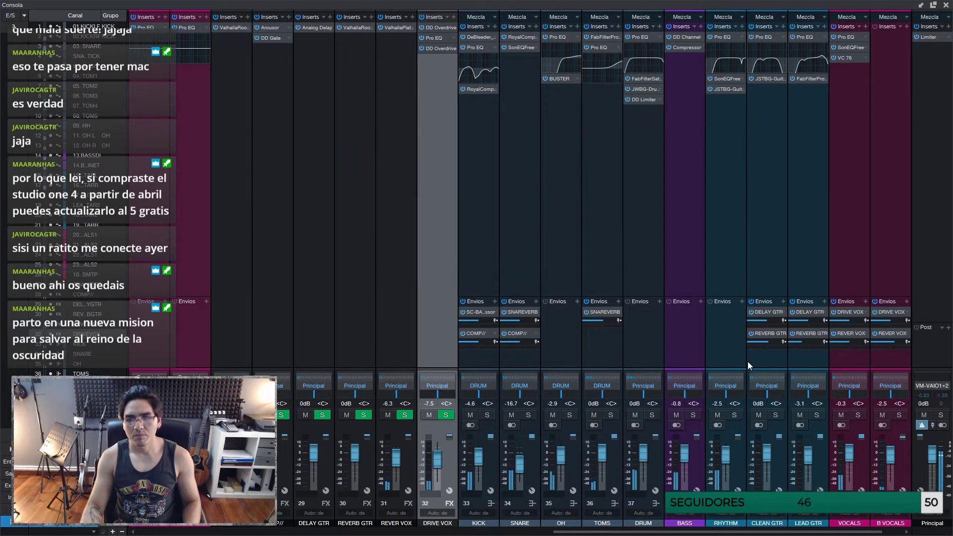
Step: Solo the RHYTHM bus, fine-tune the High gain of its SonEQFree, close the plug-in, and unsolo the bus
left_click(737, 417)
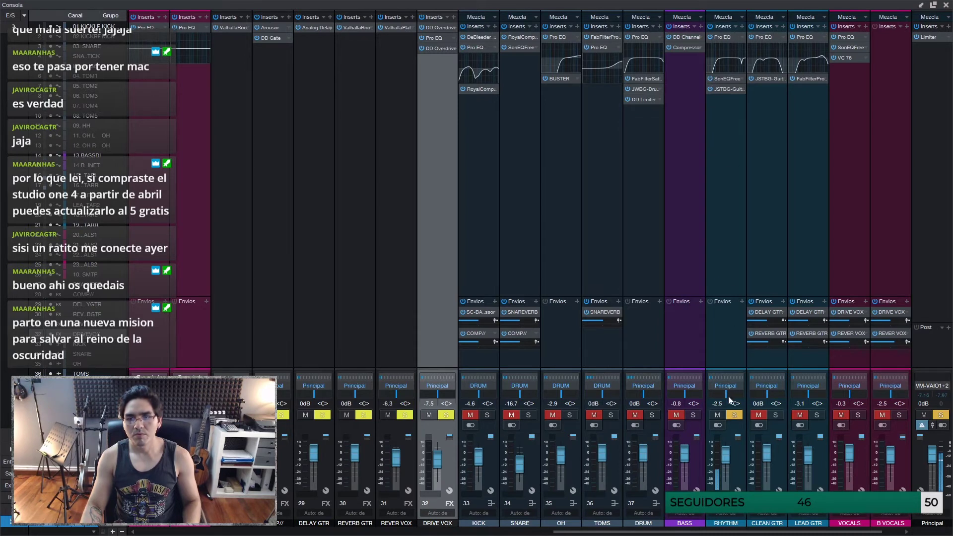
left_click(722, 79)
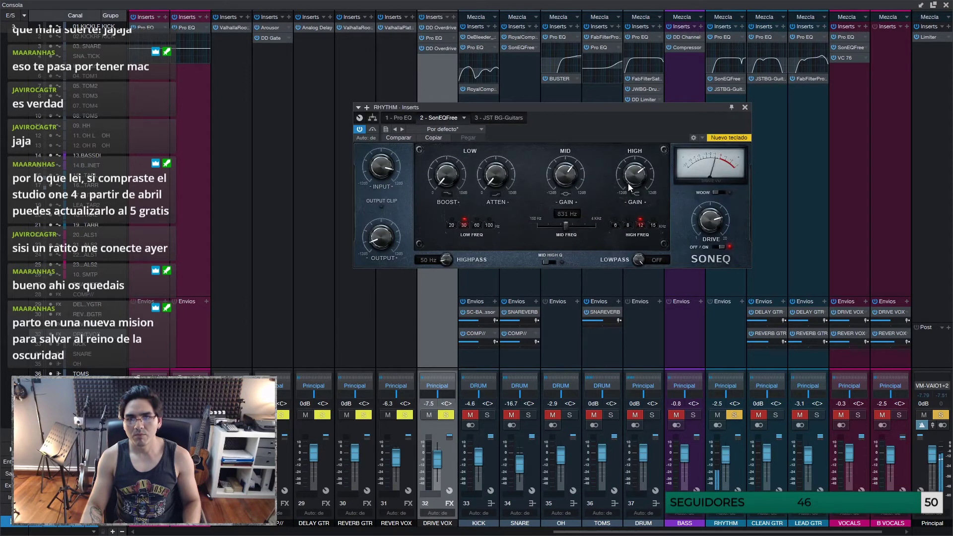
left_click_drag(630, 180, 633, 178)
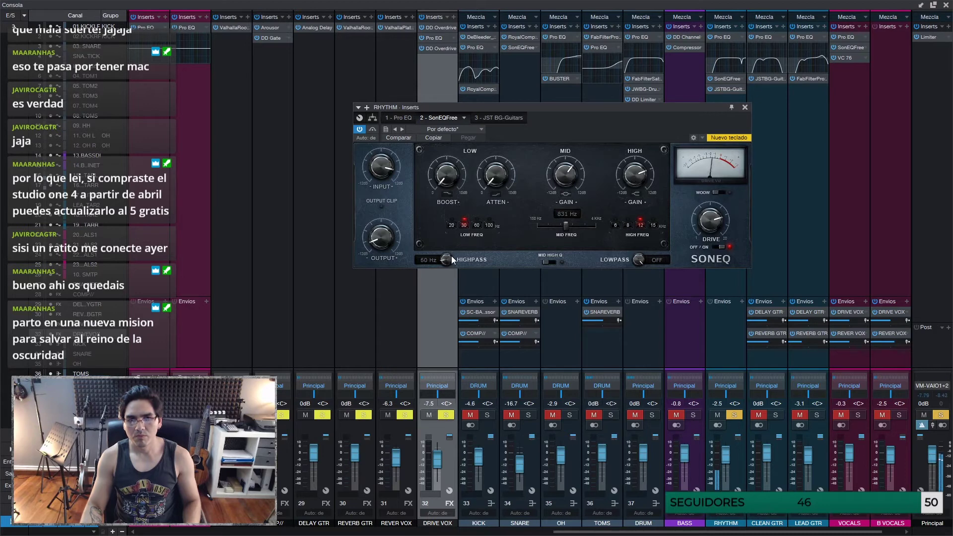
left_click(744, 107)
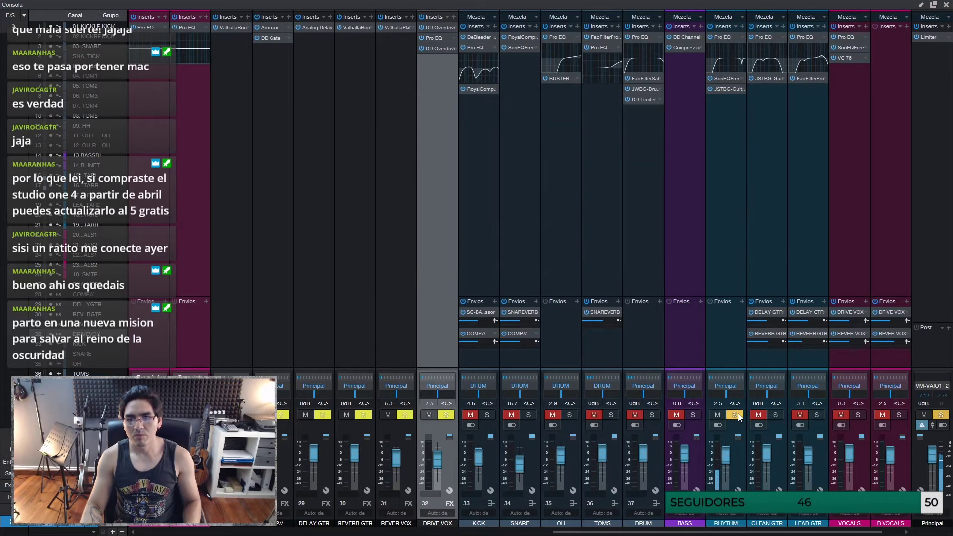
left_click(735, 415)
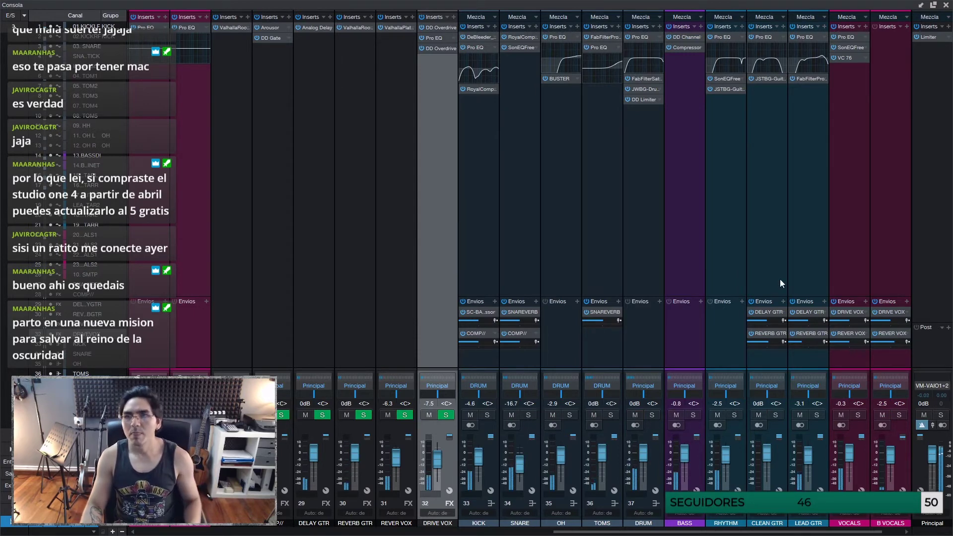
Step: Set the VOCALS bus level to -1 dB
key("F3")
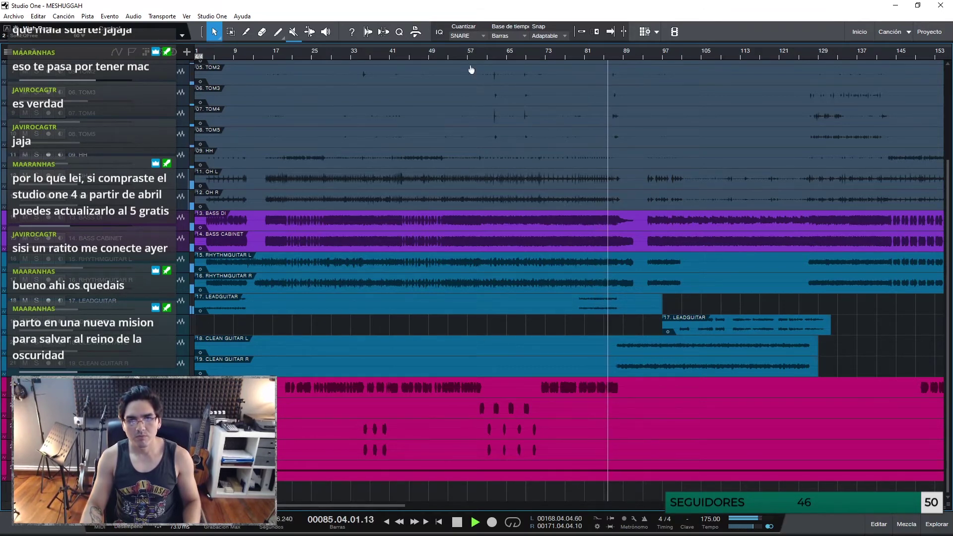
left_click_drag(512, 53, 542, 39)
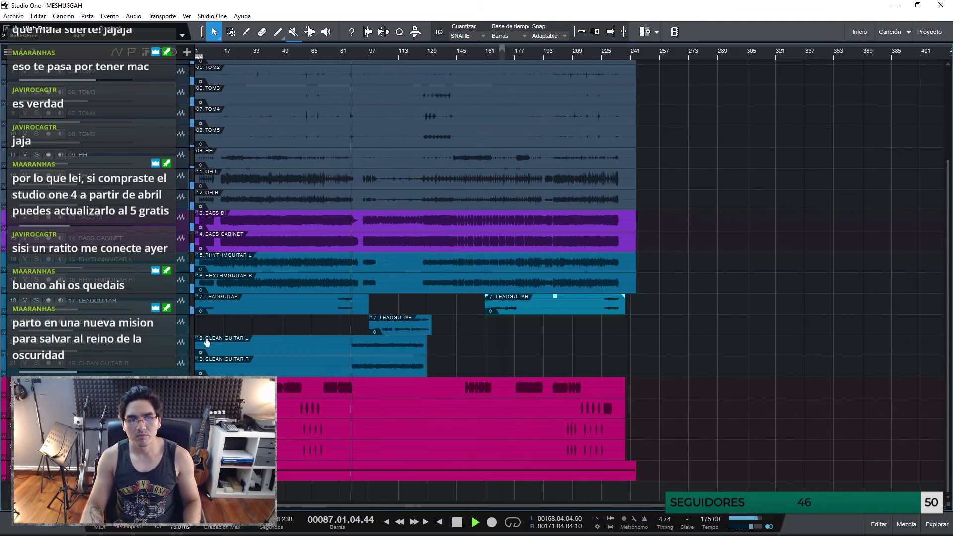
key("F3")
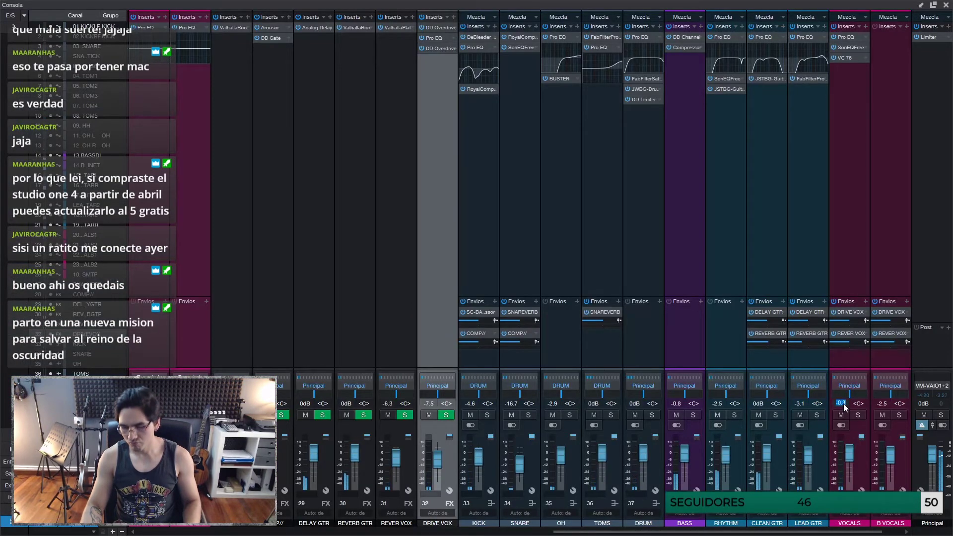
type("-")
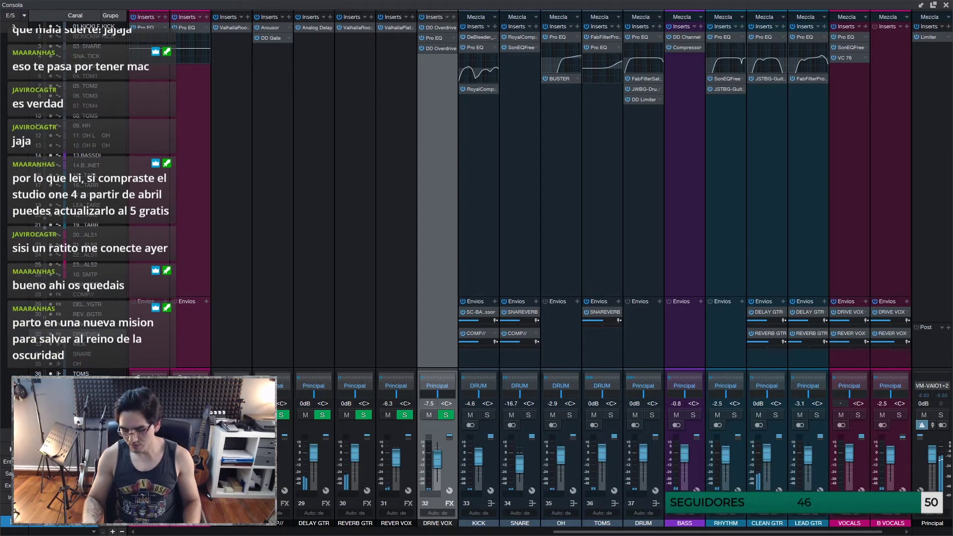
type("1")
key("Return")
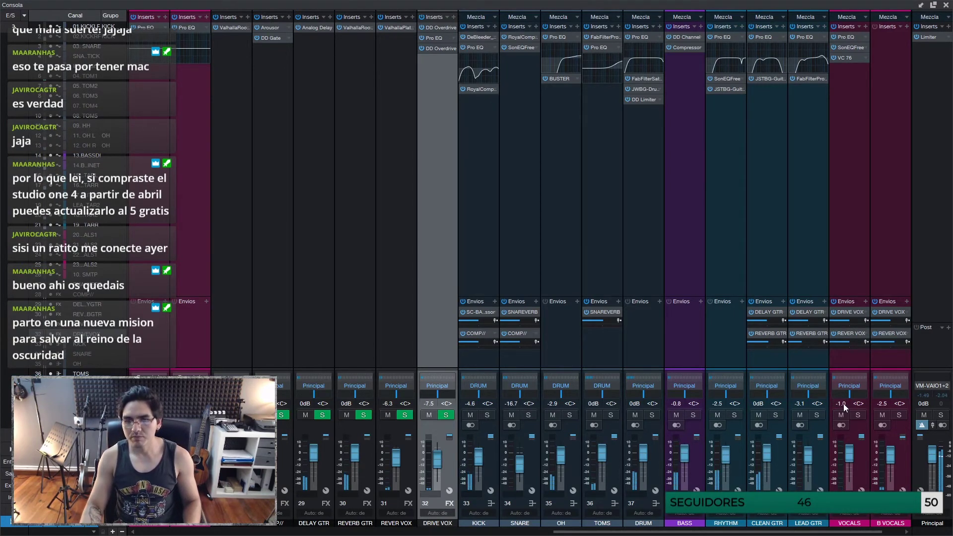
Step: Replay the song from around bar 19 and look over the tracks in the arrangement while listening to the mix
key("F3")
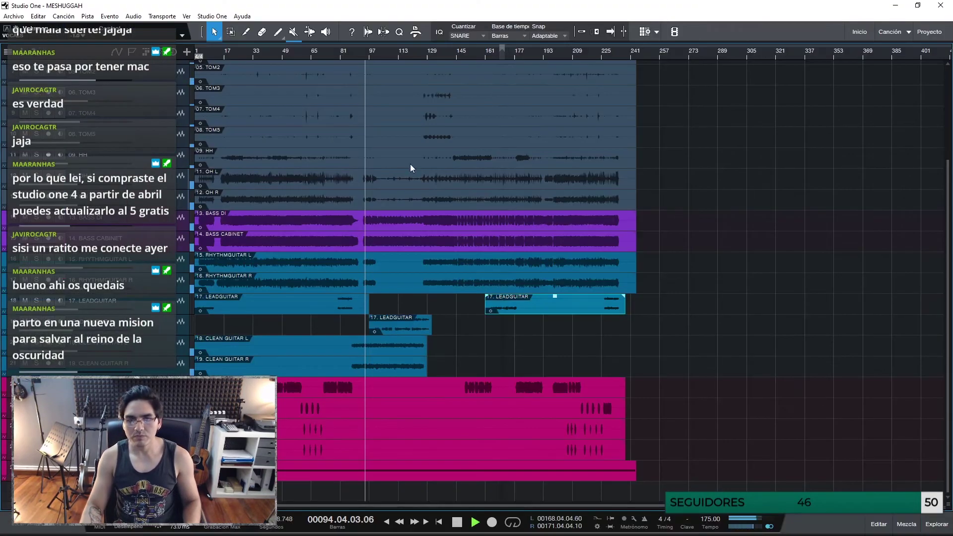
left_click(229, 52)
left_click_drag(257, 57, 318, 55)
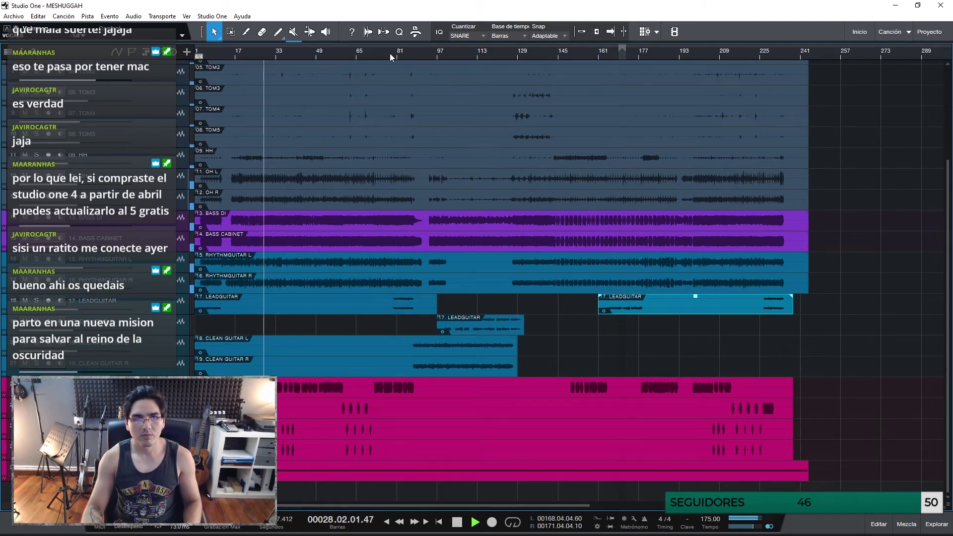
scroll(437, 156, "up", 3)
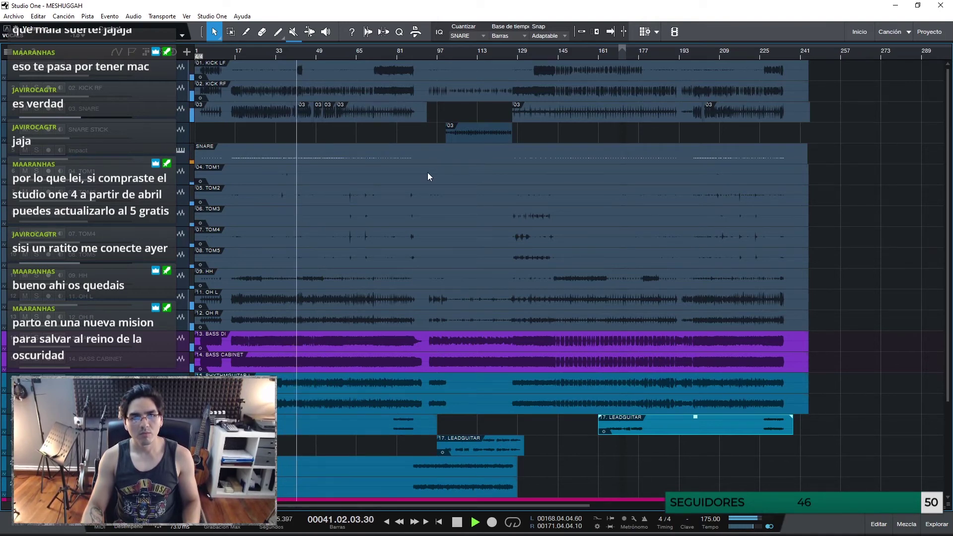
scroll(427, 172, "down", 3)
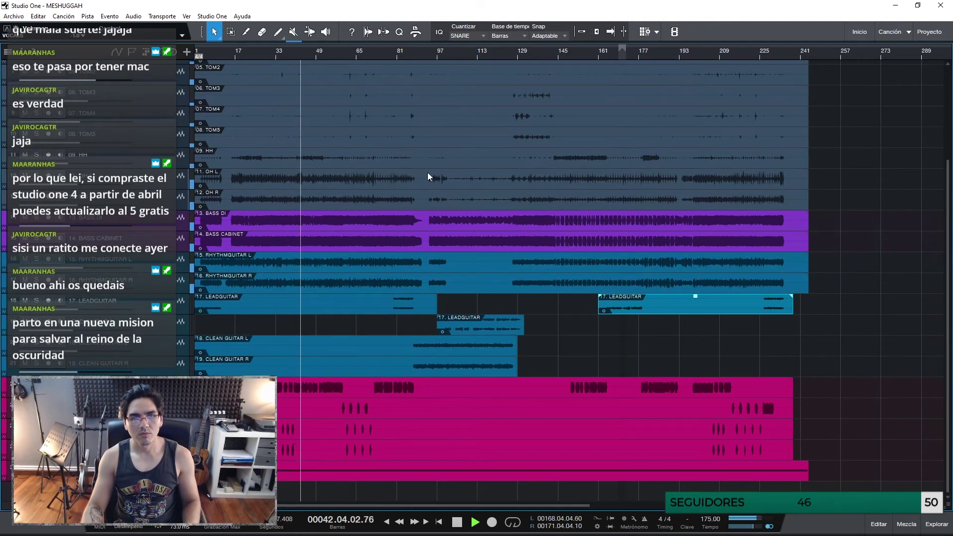
Step: Add a send to DELAY GTR on the VOCALS bus and solo the bus
key("F3")
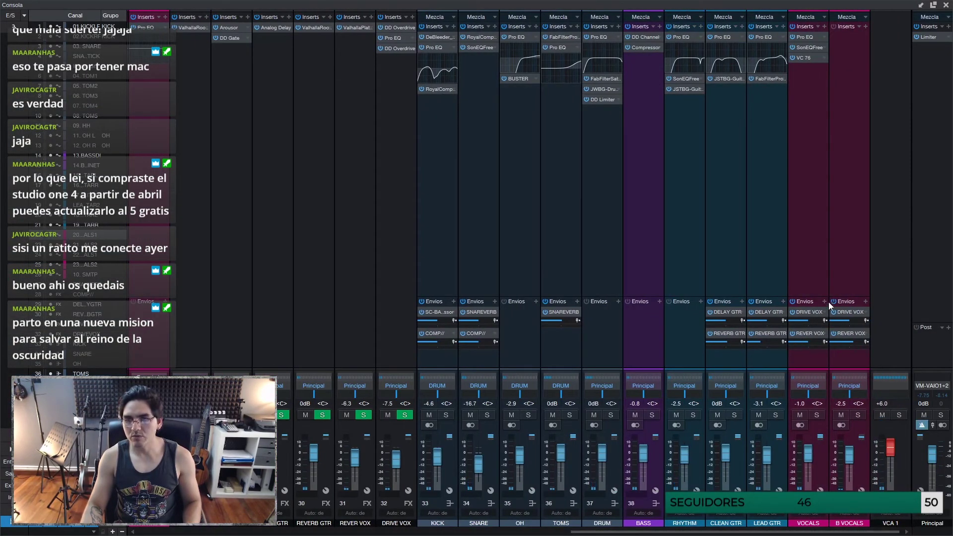
left_click(823, 302)
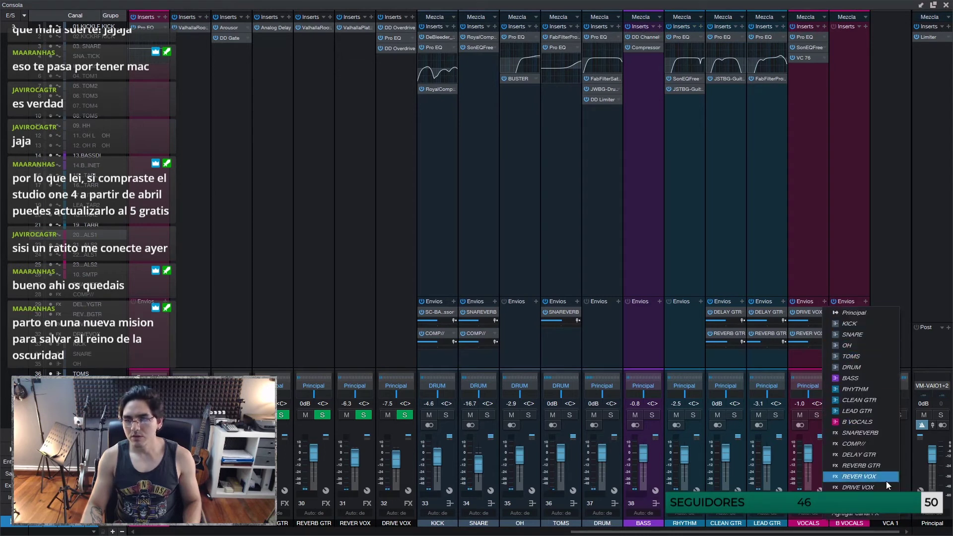
left_click(578, 336)
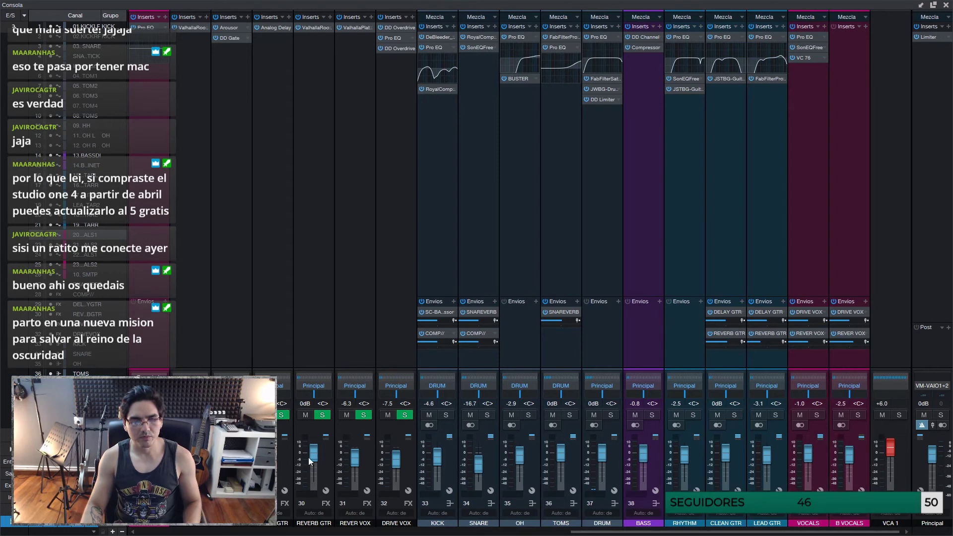
left_click(285, 459)
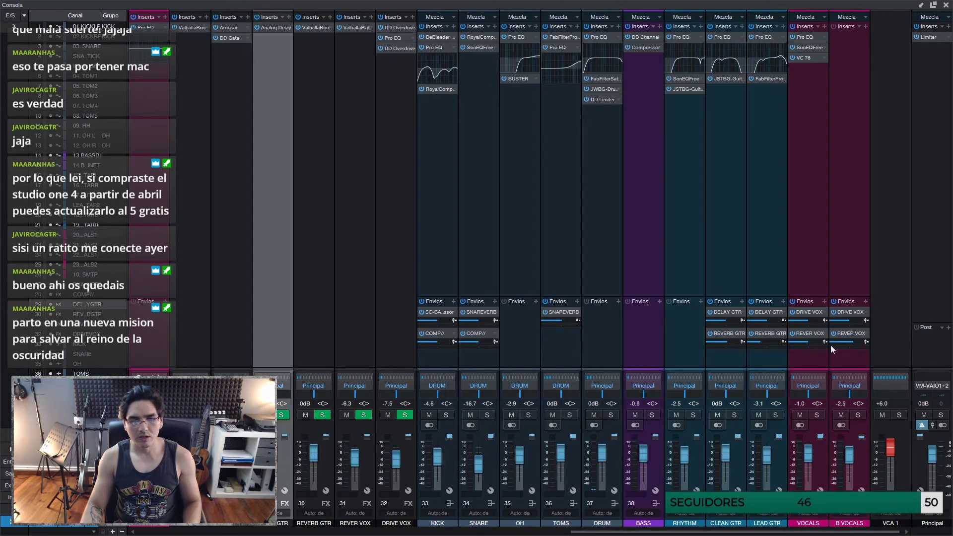
left_click(816, 415)
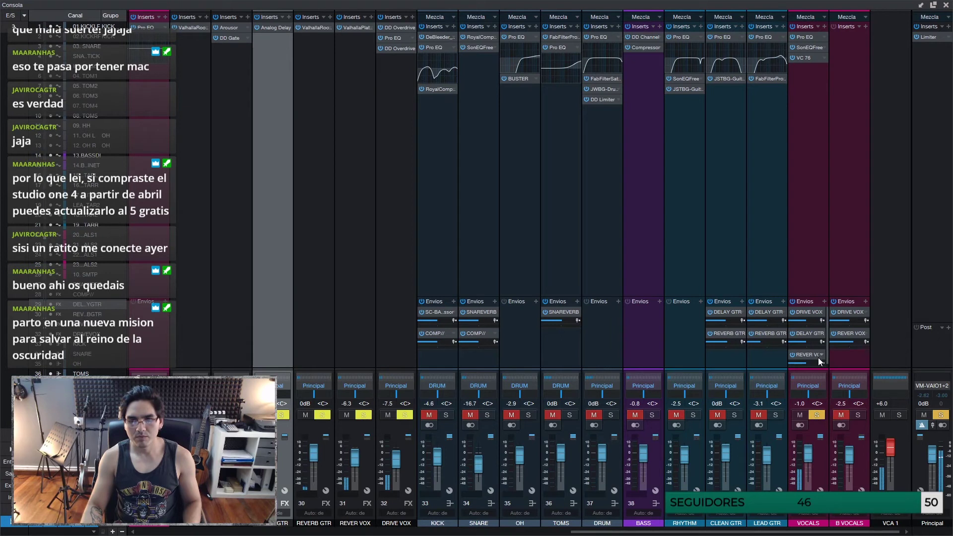
Step: Lower the DELAY GTR send level on the VOCALS bus to -23.6 and replay the soloed vocals from about bar 72
mouse_move(804, 341)
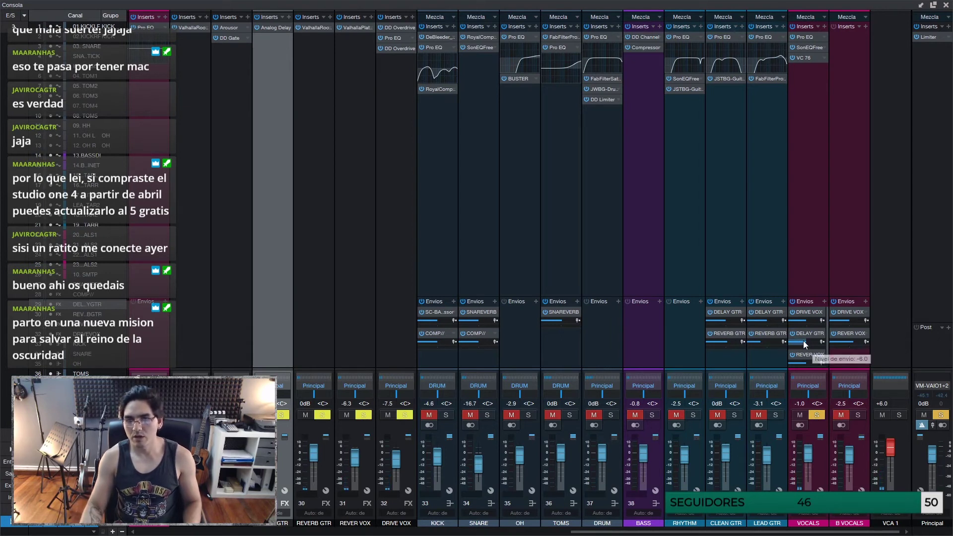
left_click_drag(804, 342, 796, 342)
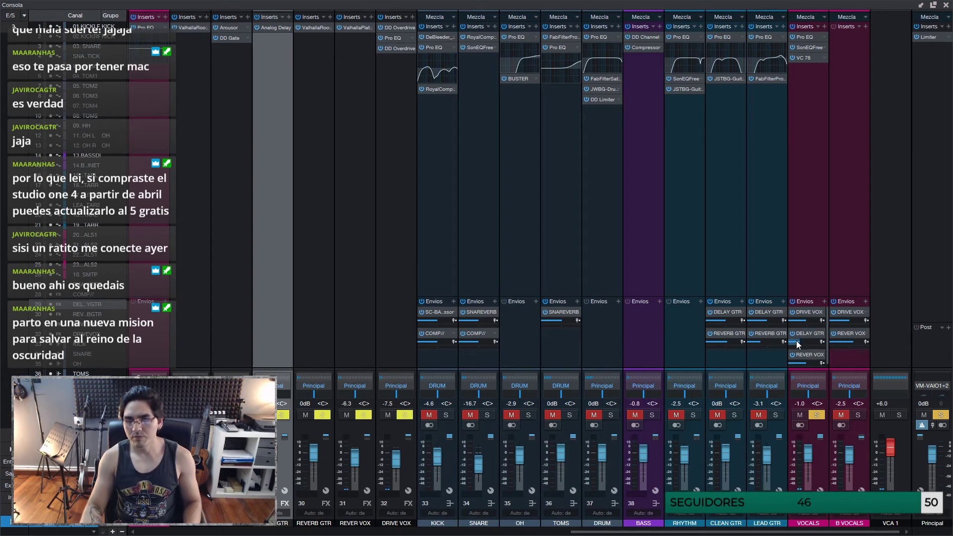
key("F3")
left_click(379, 51)
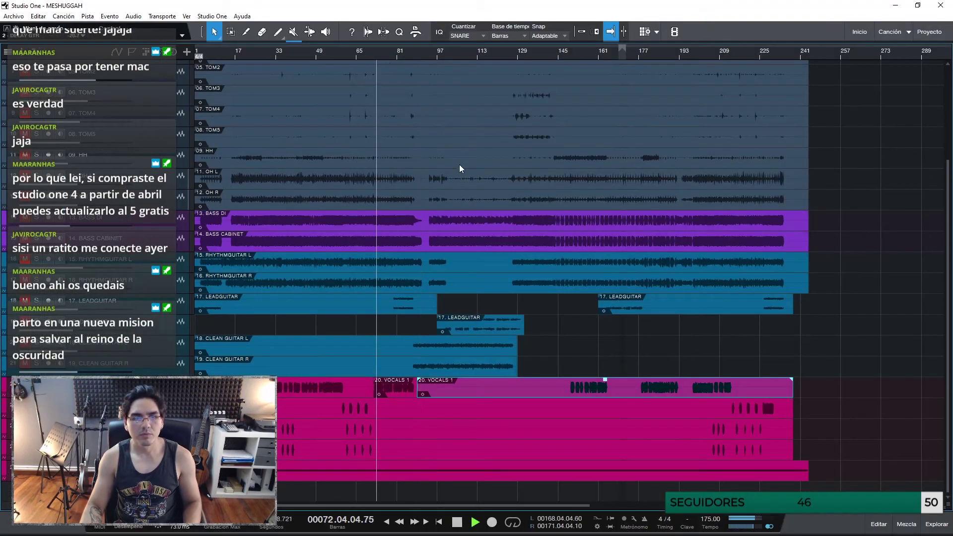
key("F3")
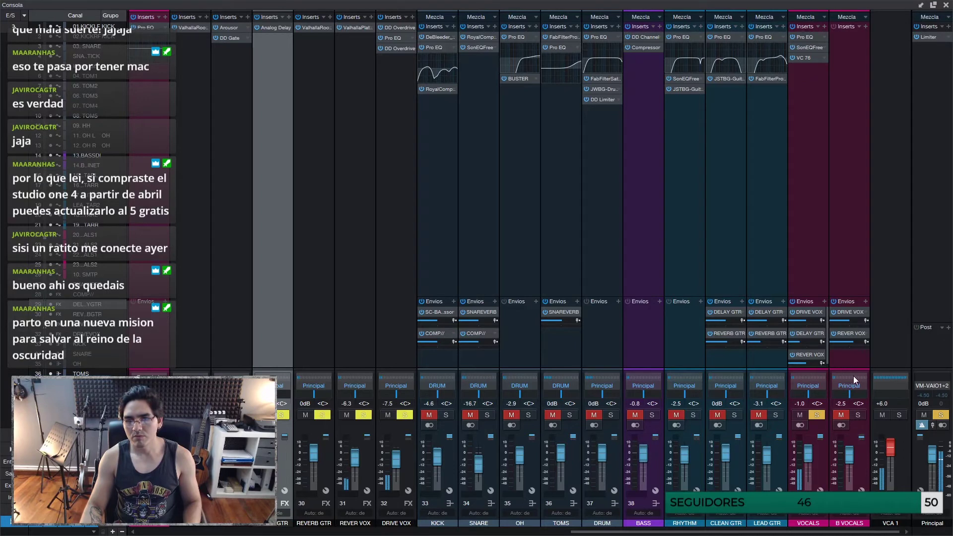
mouse_move(800, 347)
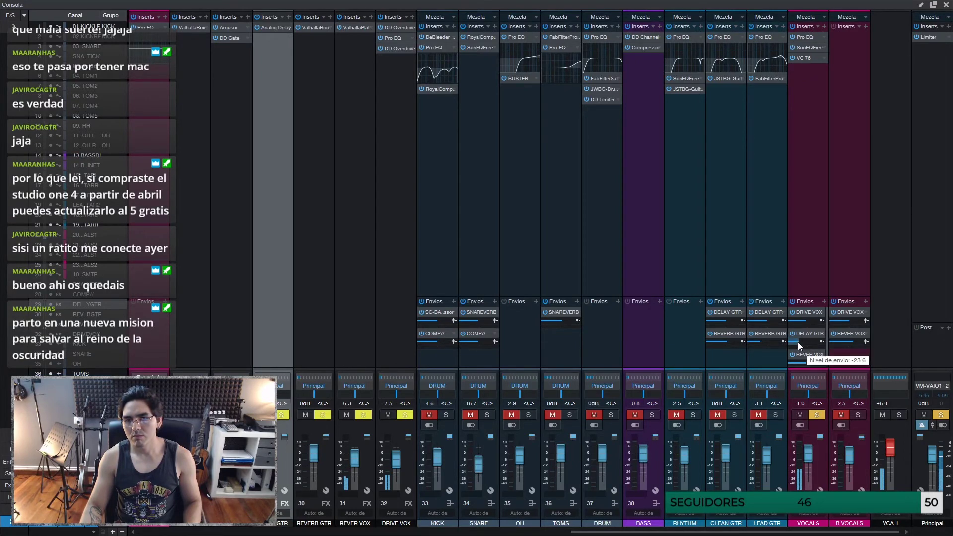
mouse_move(806, 363)
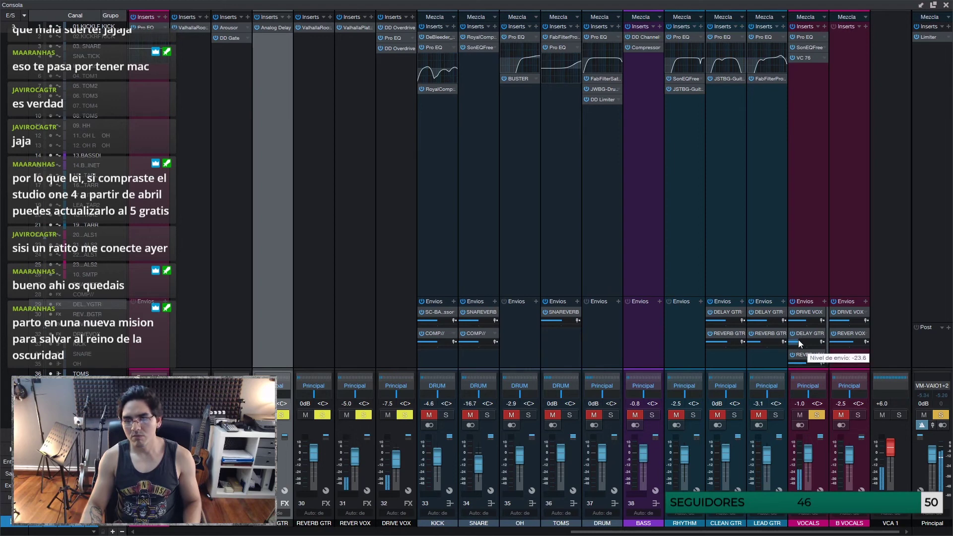
Step: Play the vocal section starting near bar 150 to hear the delayed vocals within the song
key("F3")
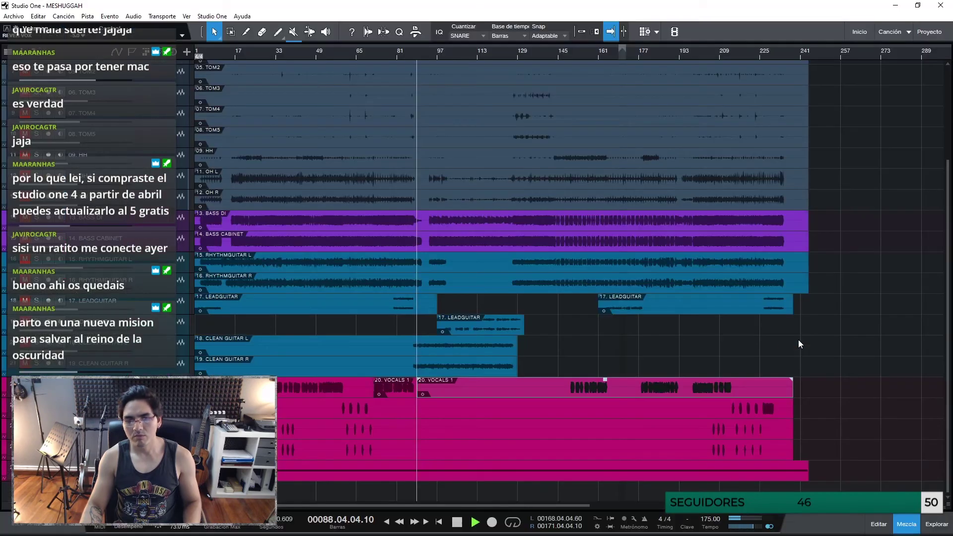
left_click(575, 54)
scroll(595, 54, "up", 5)
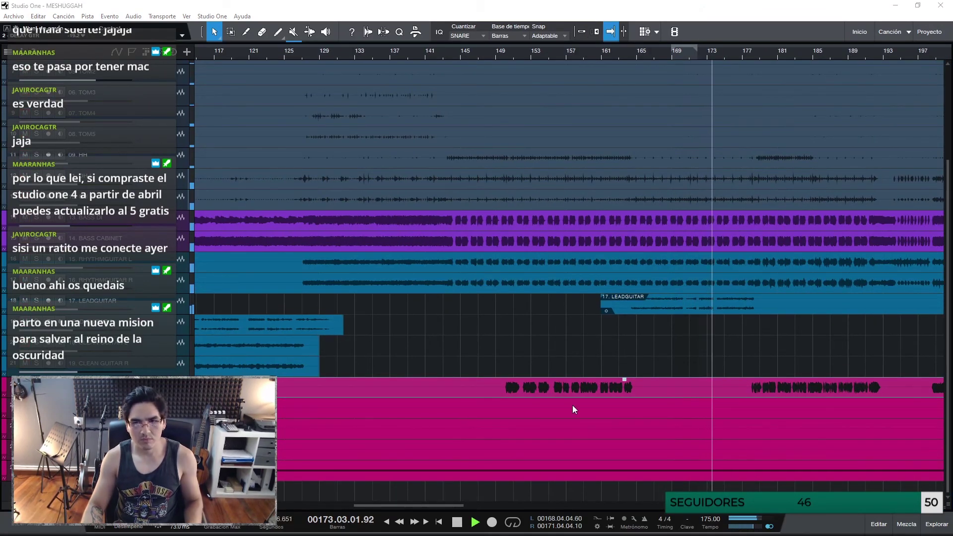
left_click(506, 53)
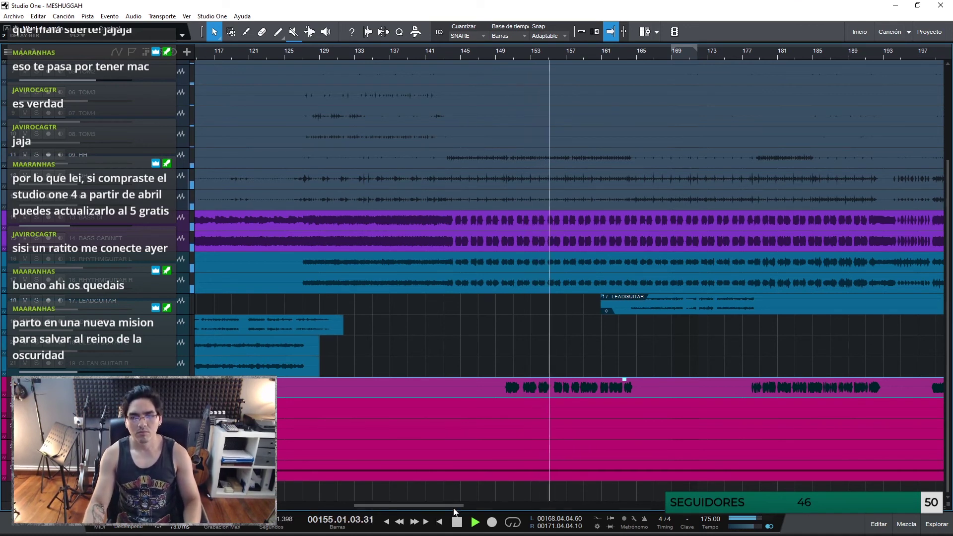
left_click_drag(455, 506, 465, 504)
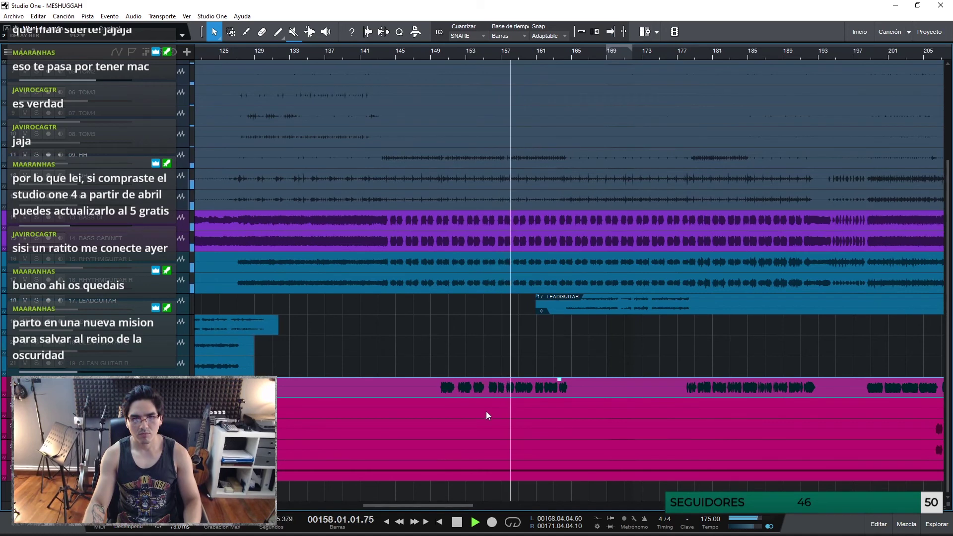
Step: Raise the REVER VOX effect channel to -2.6 dB and replay the song from about bar 150
key("F3")
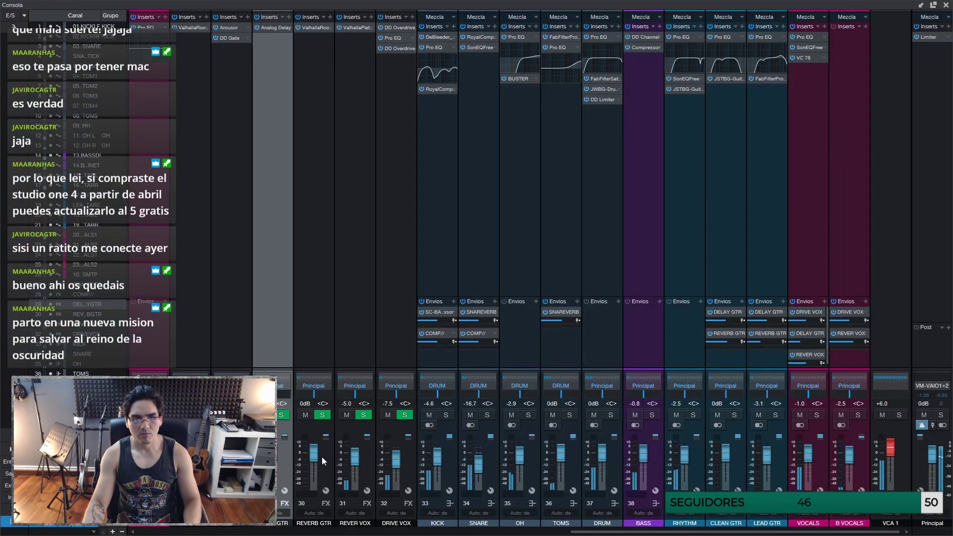
left_click_drag(354, 462, 354, 460)
left_click_drag(355, 462, 356, 463)
key("F3")
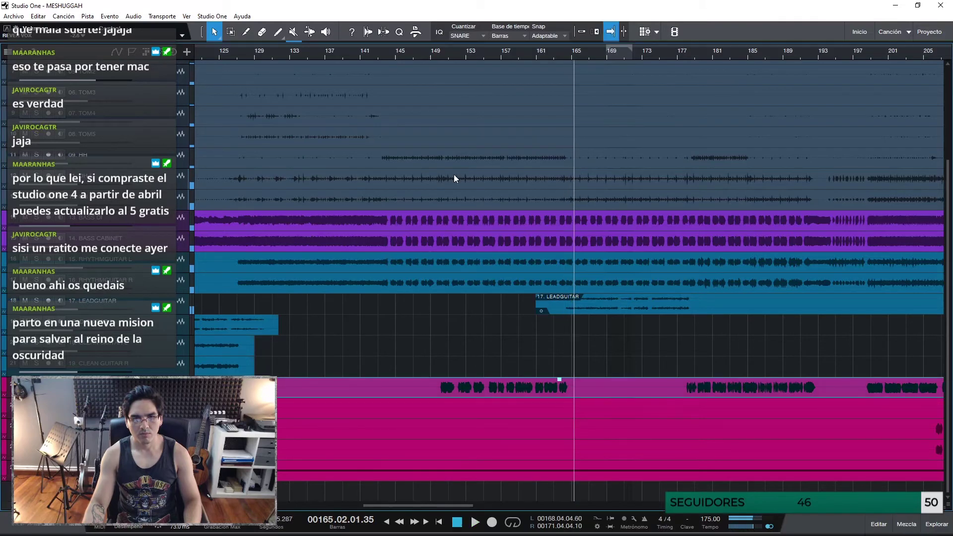
left_click(443, 59)
scroll(451, 58, "up", 2)
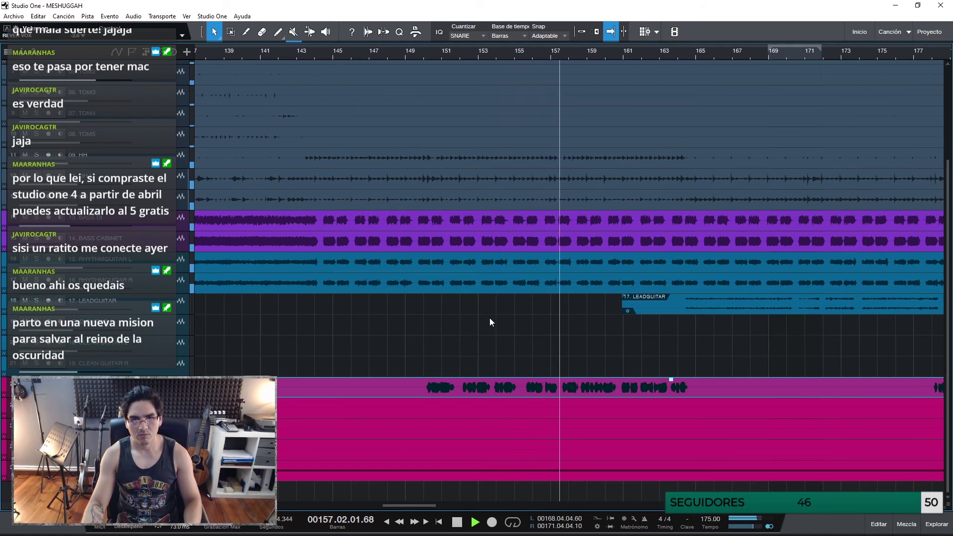
Step: Set the ValhallaPlate decay on the REVER VOX channel to 3.0 s and close the plug-in window
key("F3")
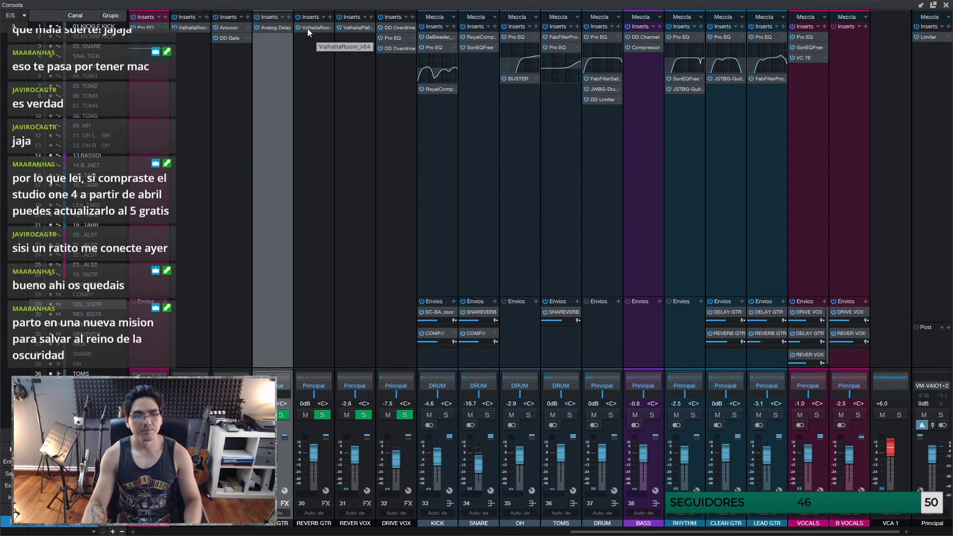
left_click(357, 28)
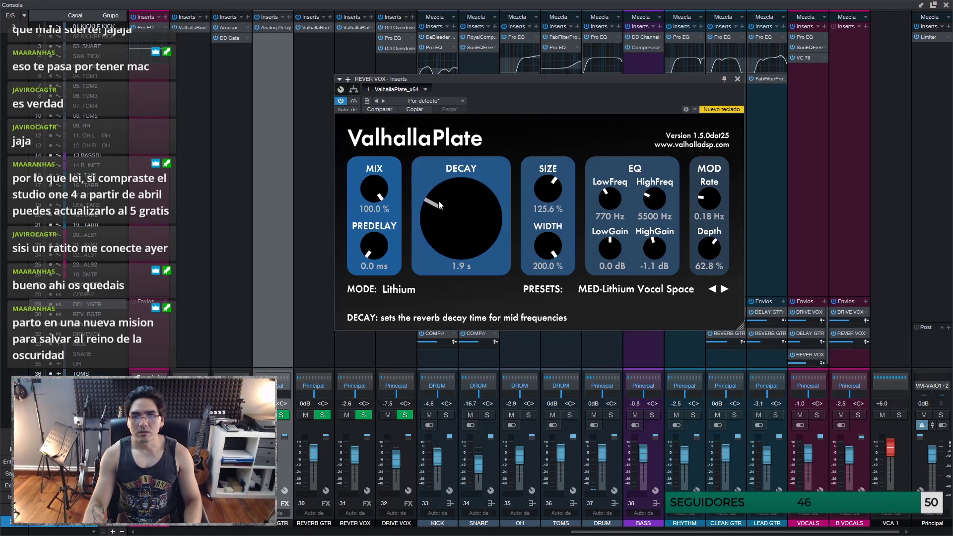
left_click_drag(442, 208, 454, 177)
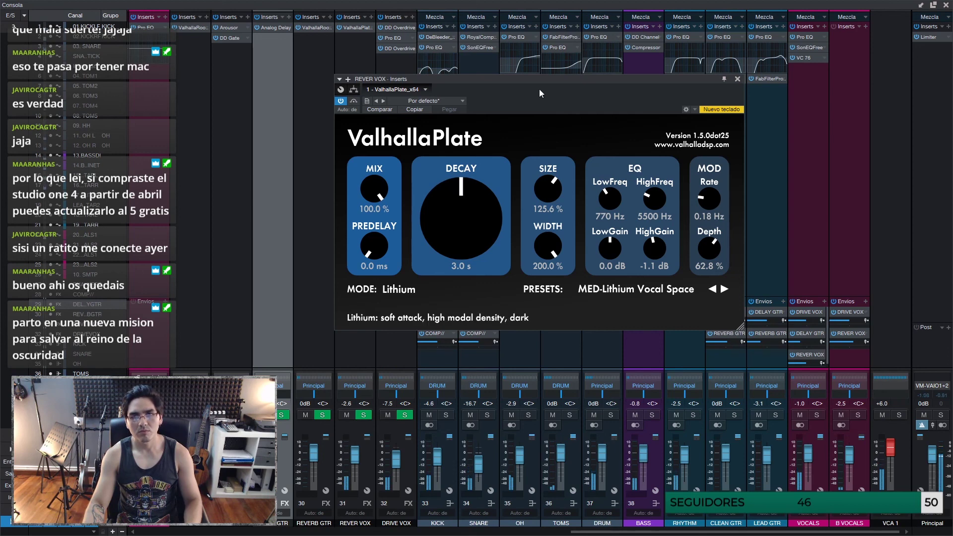
left_click_drag(547, 78, 559, 98)
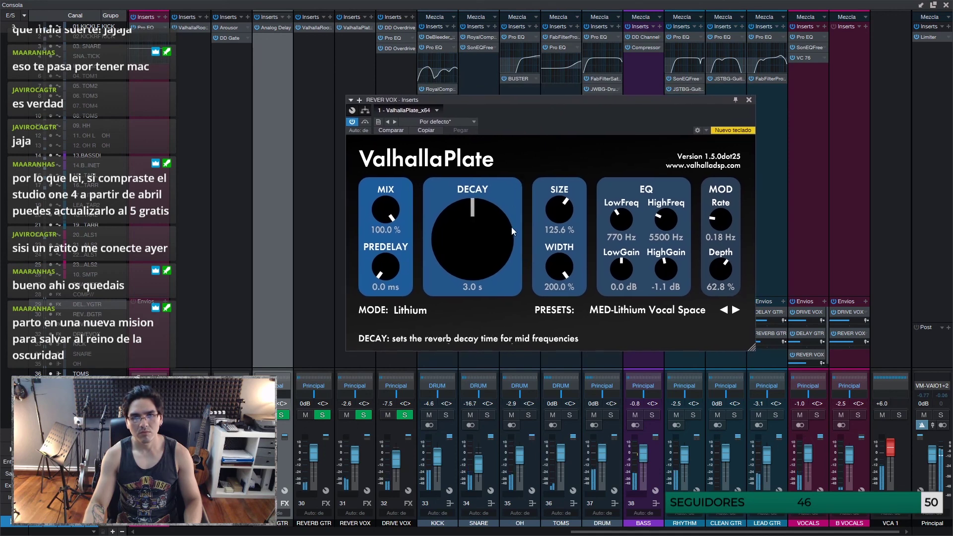
key("F3")
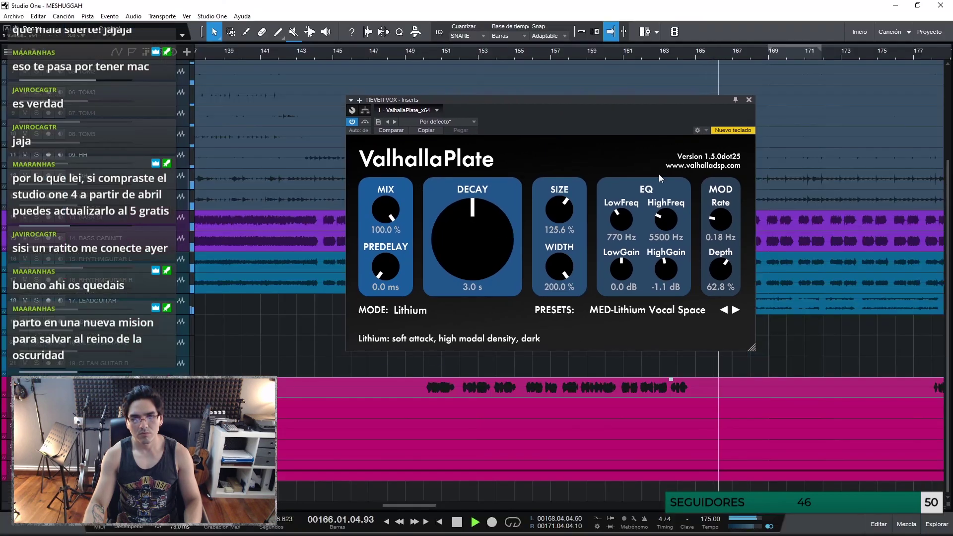
left_click(750, 100)
Step: Play the next vocal section from about bar 178 and return to the mixing console while listening
left_click_drag(610, 55, 480, 38)
key("space")
left_click_drag(614, 52, 627, 78)
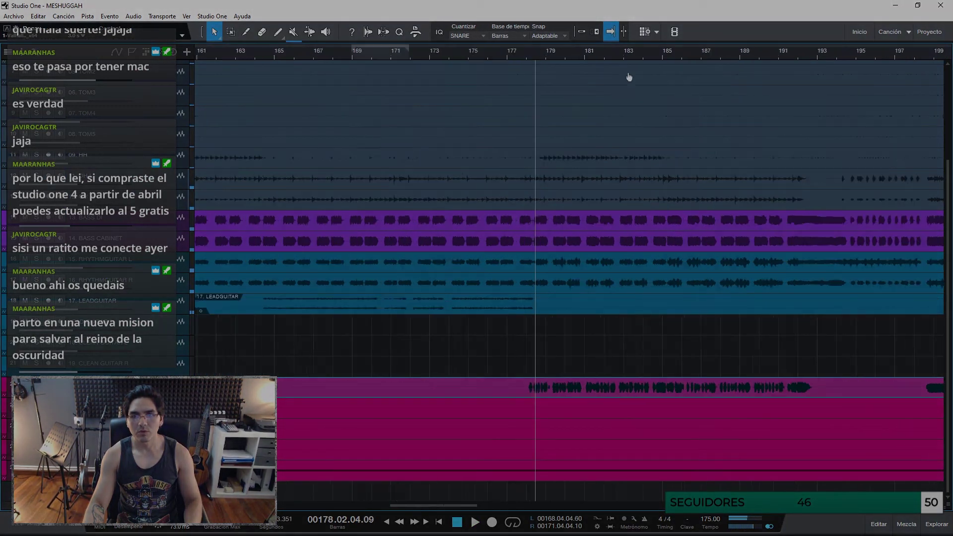
key("space")
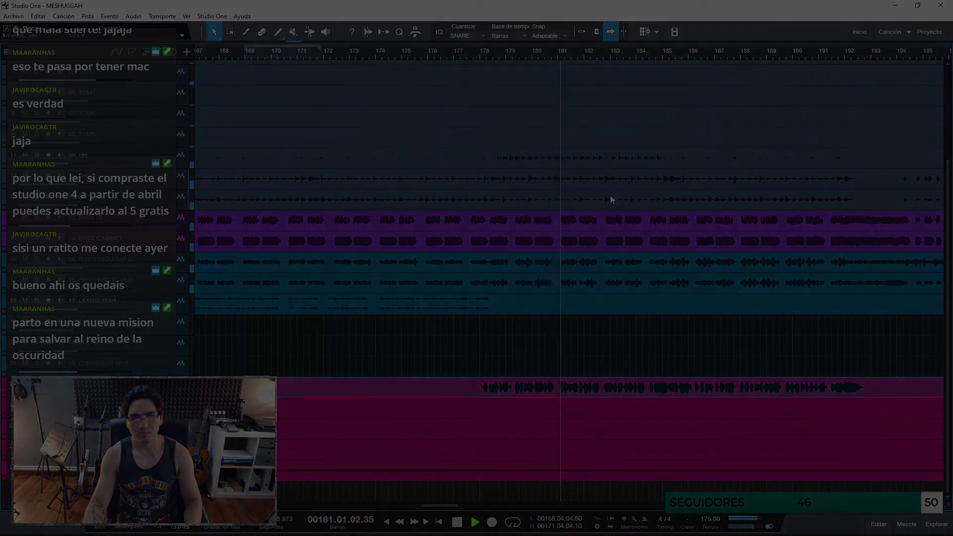
key("F3")
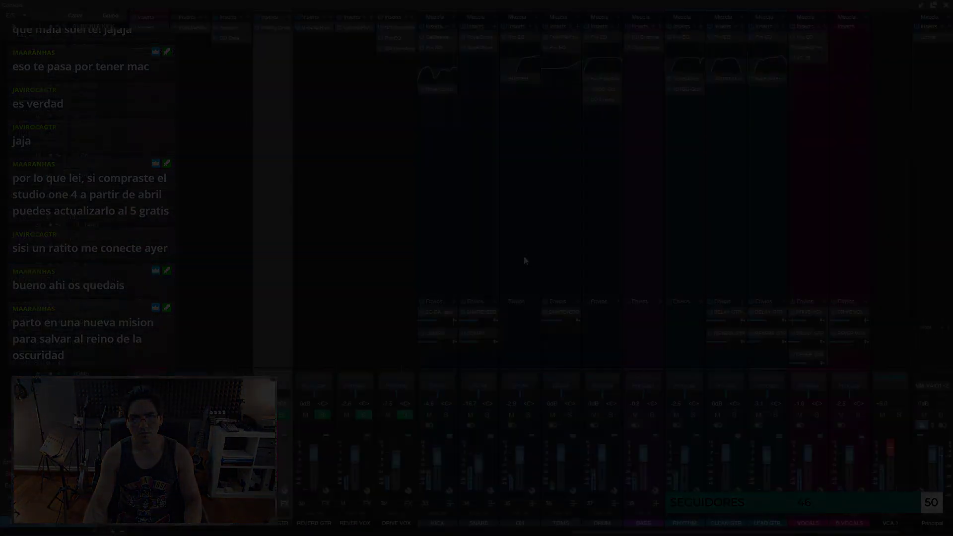